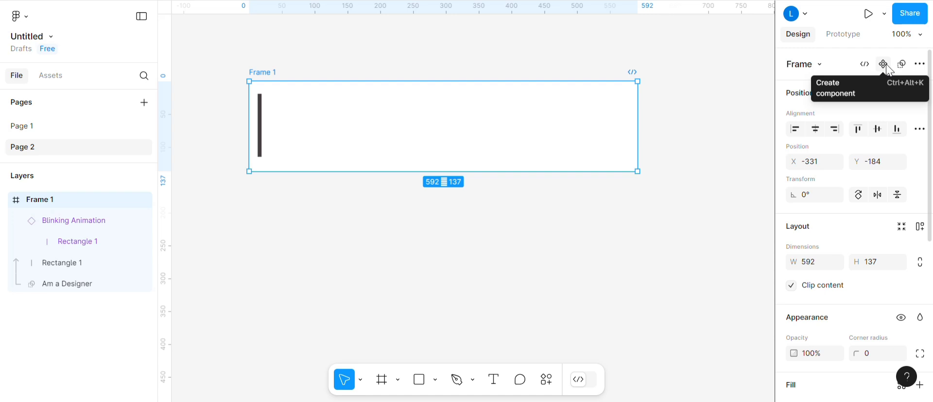
# - Turn Frame 1 into a component and add a second variant to it
pyautogui.click(884, 64)
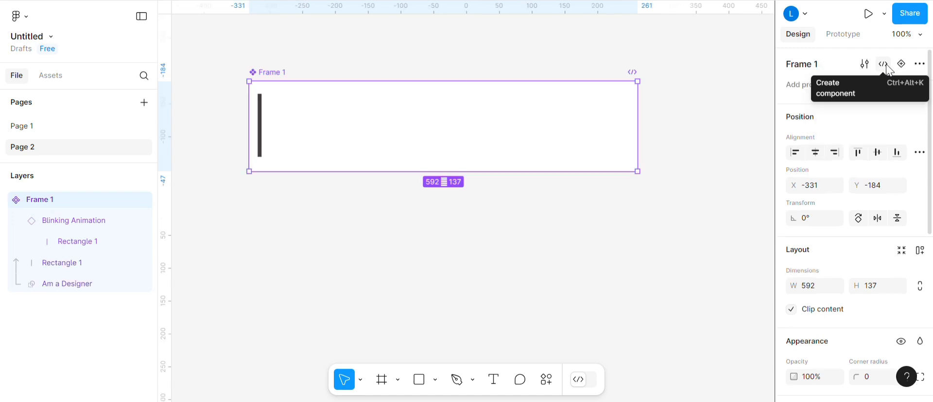
pyautogui.click(901, 64)
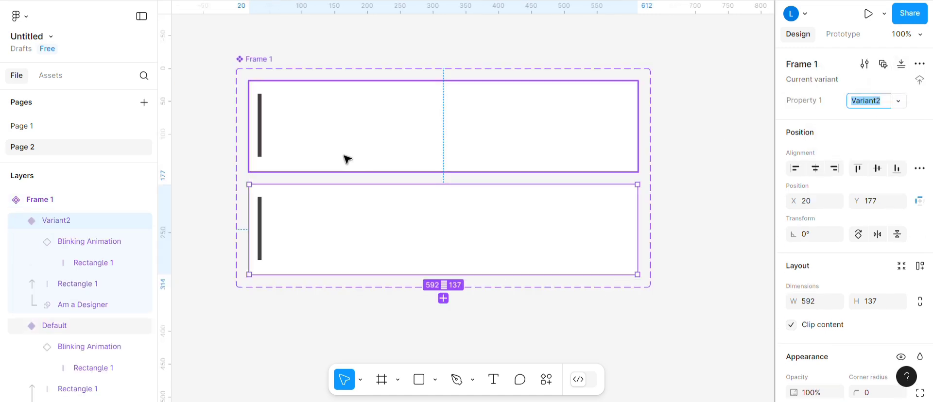
# - Rename the Default variant as 1 and the second variant as 2
pyautogui.click(58, 327)
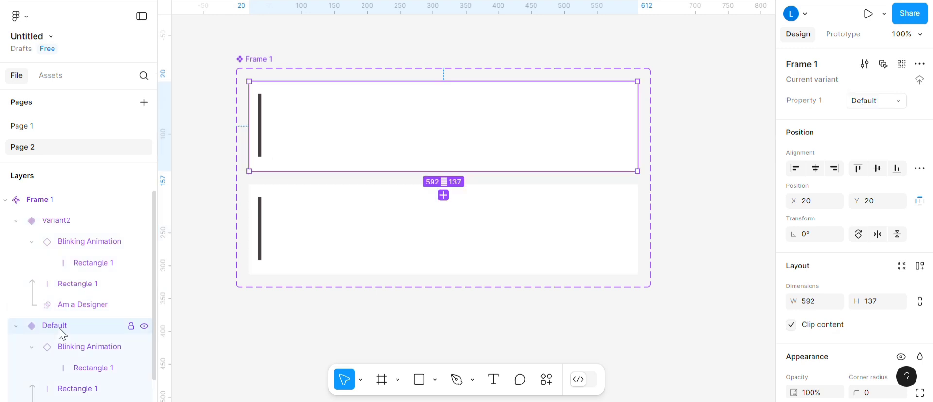
pyautogui.doubleClick(60, 329)
pyautogui.write('1')
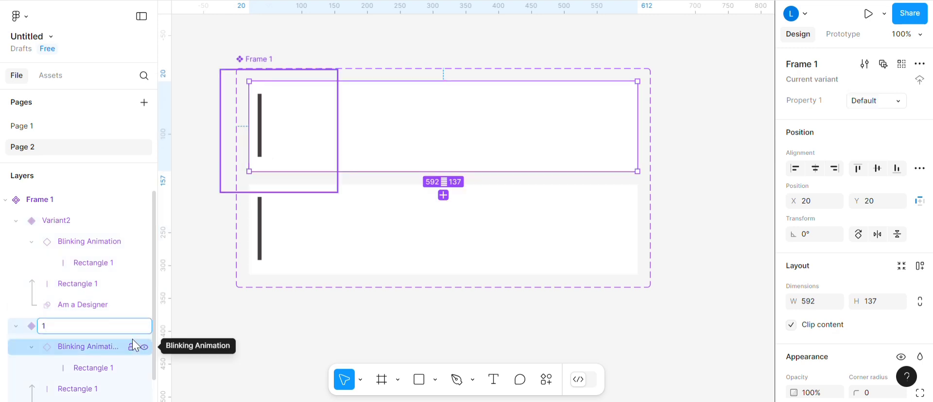
pyautogui.doubleClick(74, 222)
pyautogui.write('2')
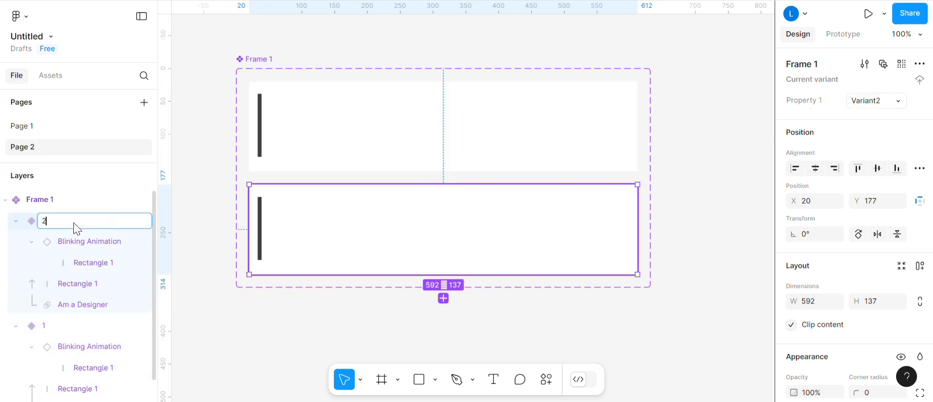
pyautogui.press('Return')
# - Widen the mask rectangle in variant 2 to about 64 so it uncovers the letter "A"
pyautogui.click(262, 228)
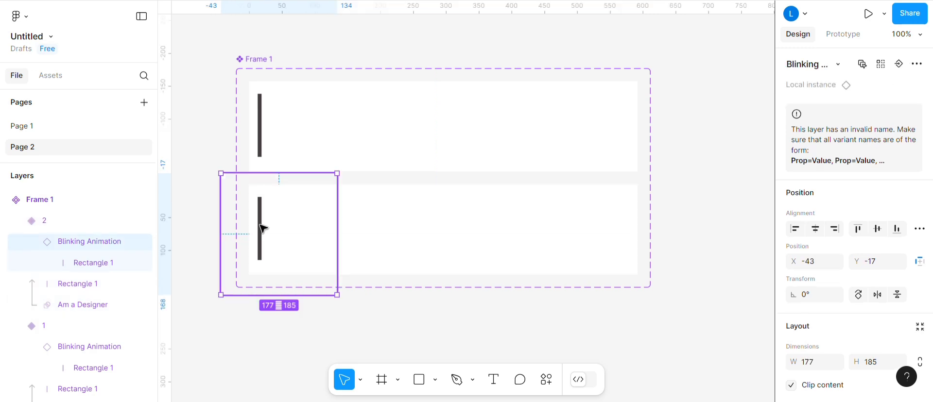
pyautogui.click(87, 285)
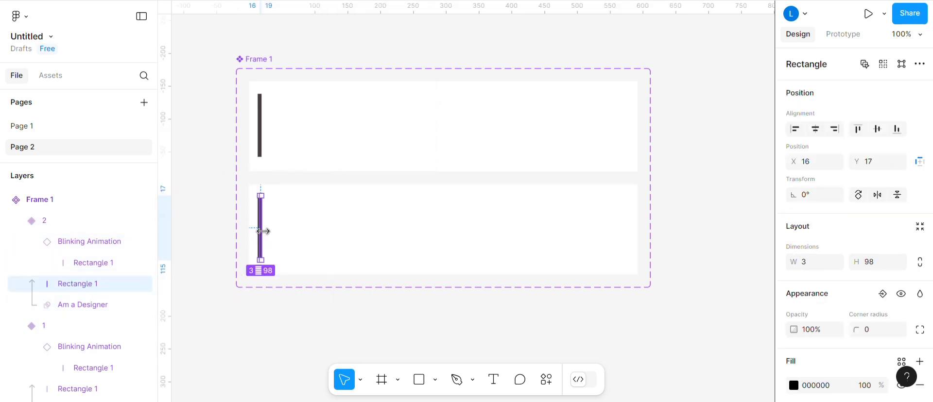
pyautogui.moveTo(263, 235); pyautogui.dragTo(302, 237)
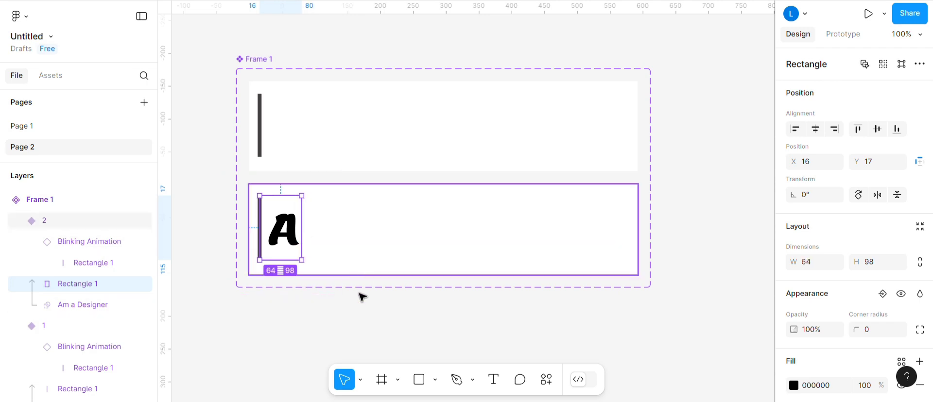
# - Add another variant based on variant 2 and rename it as 3
pyautogui.click(369, 266)
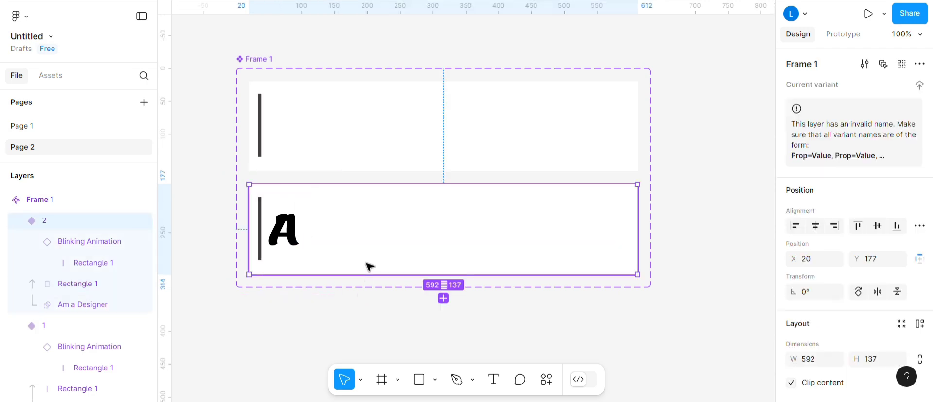
pyautogui.click(443, 298)
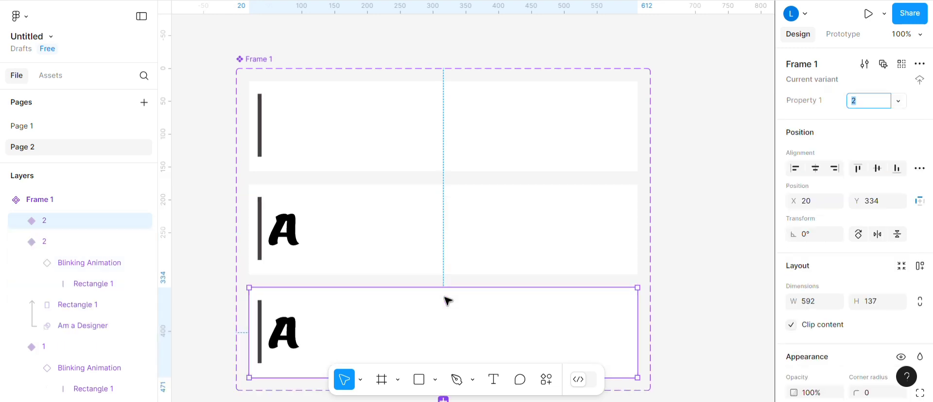
pyautogui.scroll(-3, 442, 295)
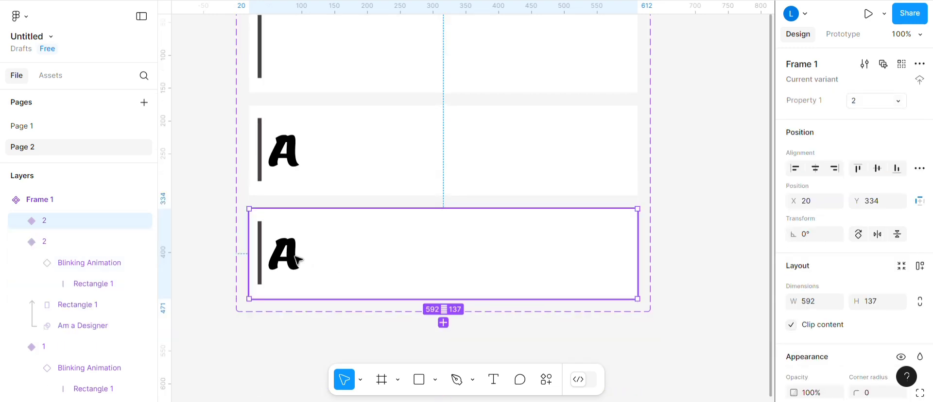
pyautogui.doubleClick(297, 260)
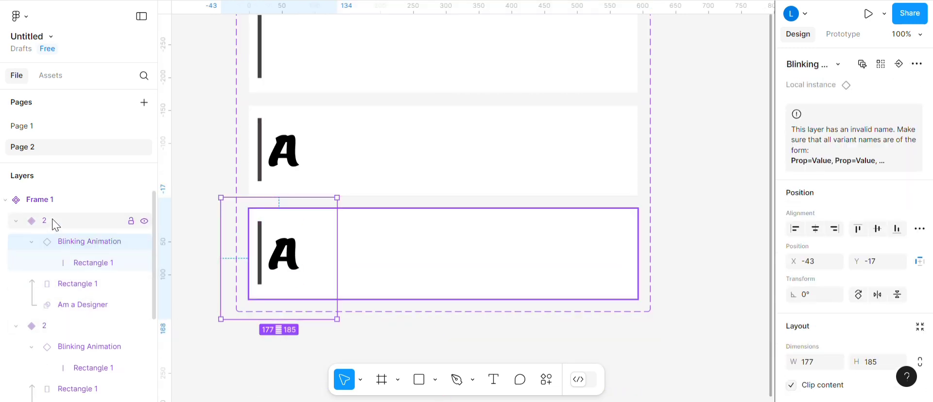
pyautogui.scroll(-3, 75, 243)
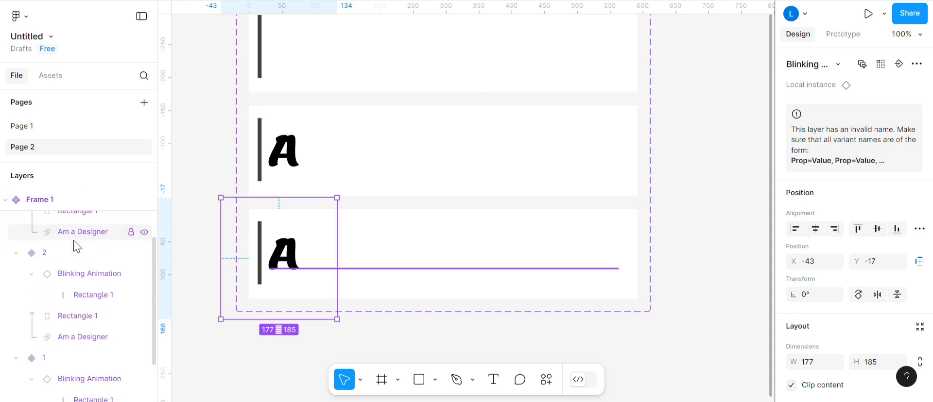
pyautogui.scroll(3, 77, 246)
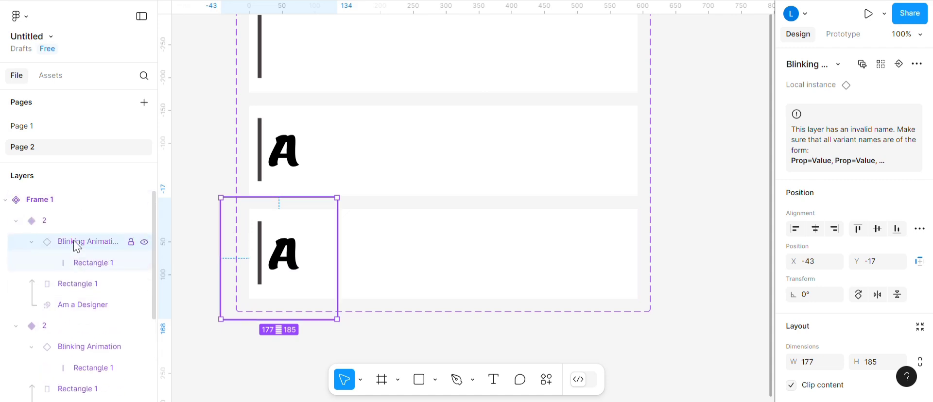
pyautogui.doubleClick(45, 221)
pyautogui.write('3')
pyautogui.press('Return')
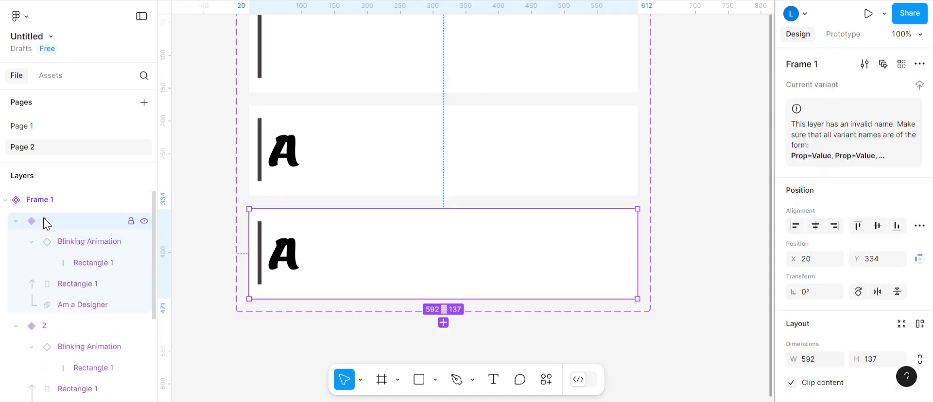
# - Widen the mask rectangle in variant 3 to about 134 so it uncovers "Am"
pyautogui.click(93, 285)
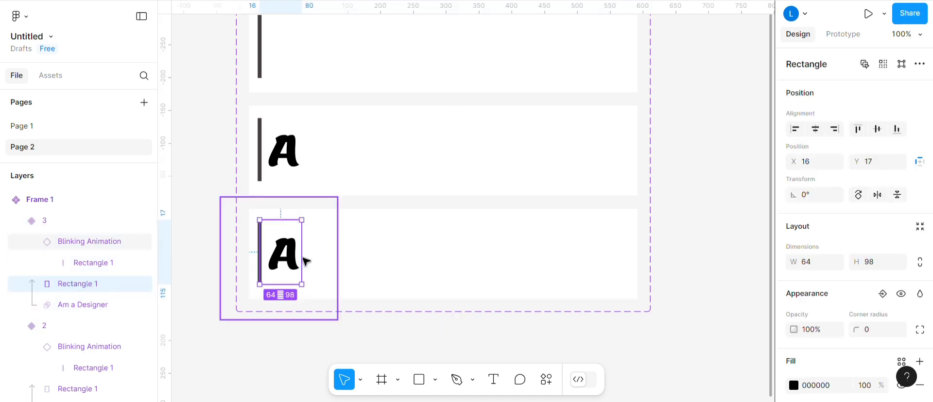
pyautogui.moveTo(303, 254); pyautogui.dragTo(348, 258)
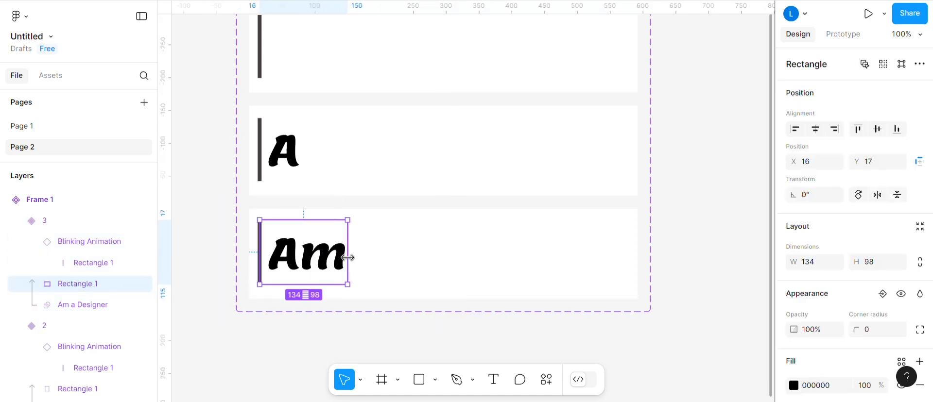
# - Add another variant based on variant 3 and rename it as 4
pyautogui.click(396, 288)
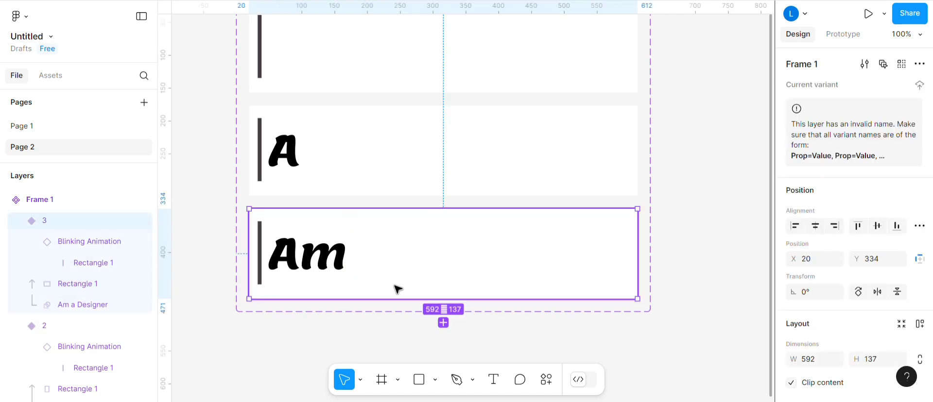
pyautogui.click(443, 323)
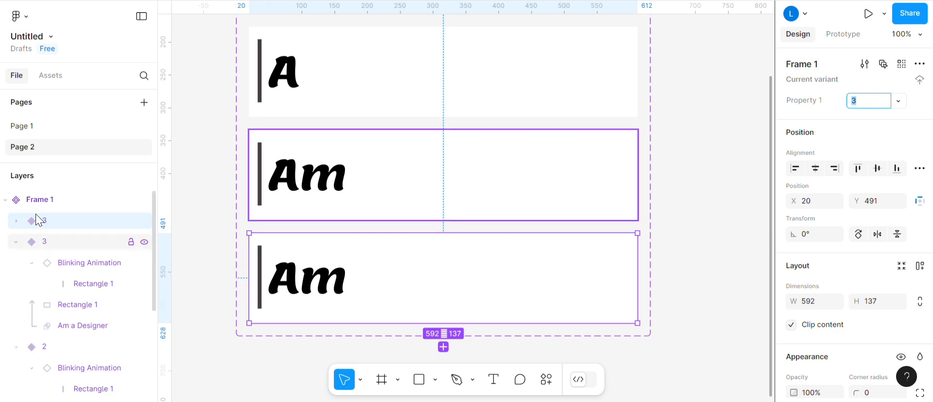
pyautogui.doubleClick(45, 221)
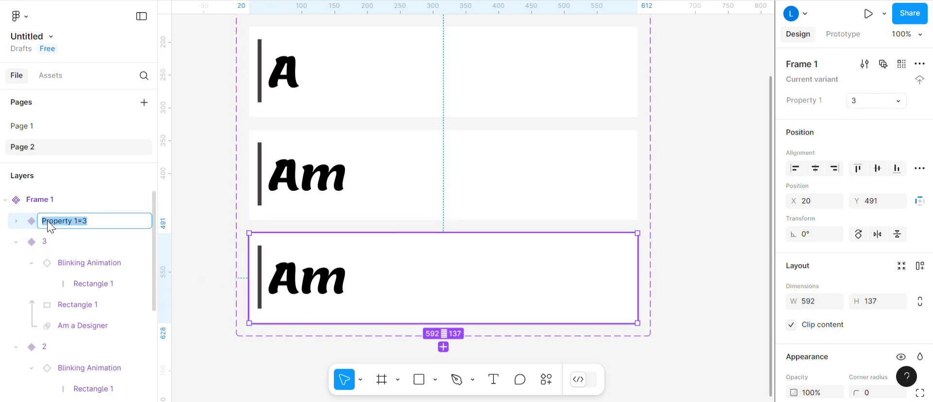
pyautogui.write('4')
pyautogui.press('Return')
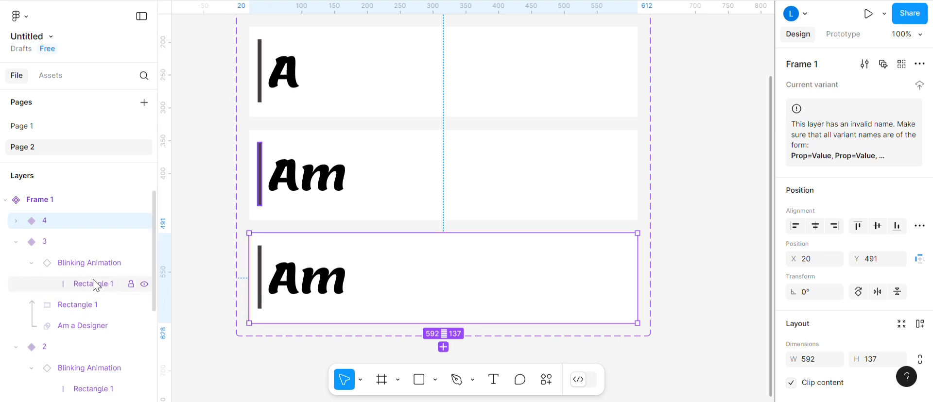
# - Widen the mask rectangle in variant 4 to about 214 so it uncovers "Am a"
pyautogui.click(16, 221)
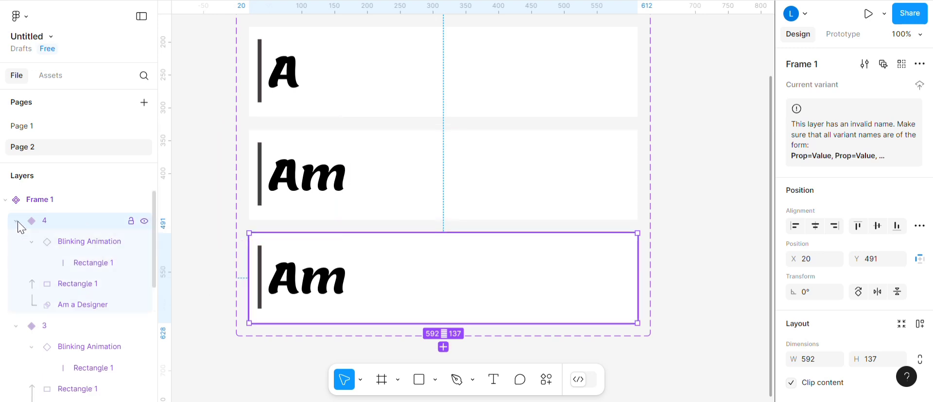
pyautogui.click(78, 284)
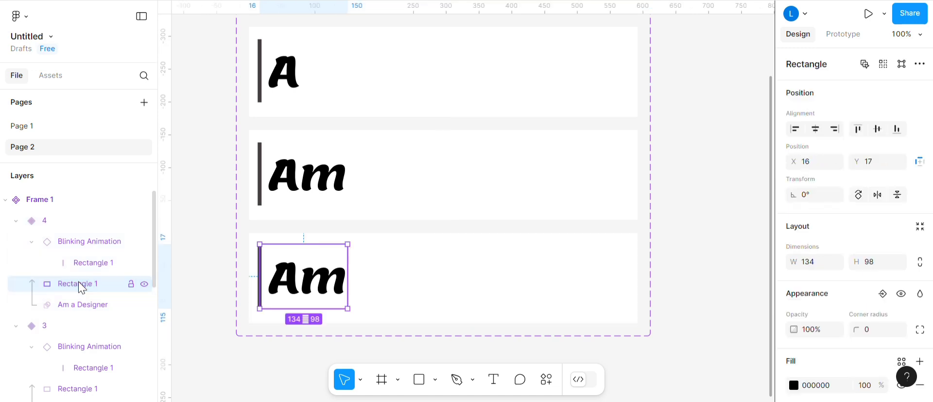
pyautogui.moveTo(349, 285); pyautogui.dragTo(399, 289)
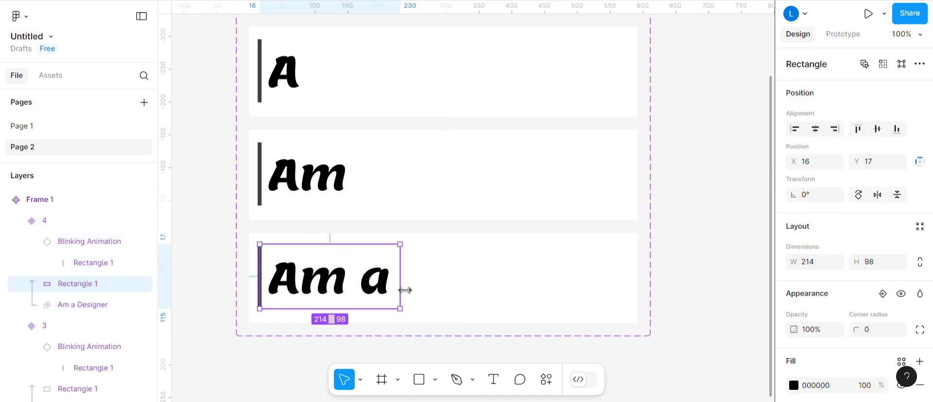
# - Add another variant based on variant 4 and rename it as 5
pyautogui.scroll(-3, 428, 299)
pyautogui.click(428, 246)
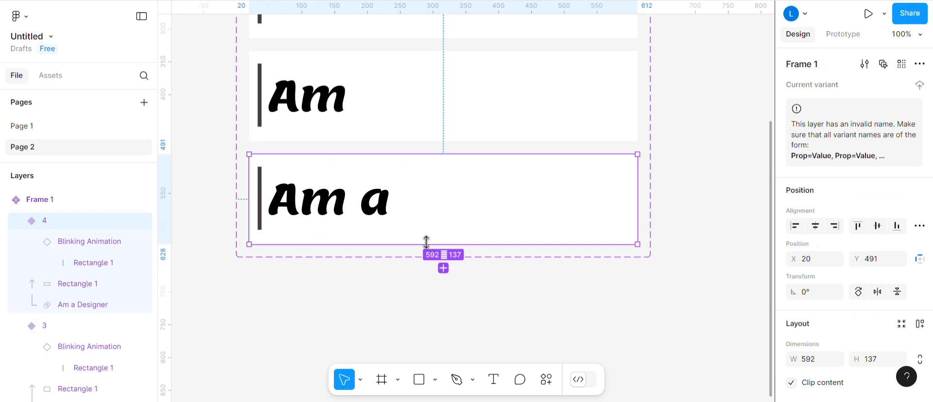
pyautogui.click(443, 268)
pyautogui.doubleClick(47, 223)
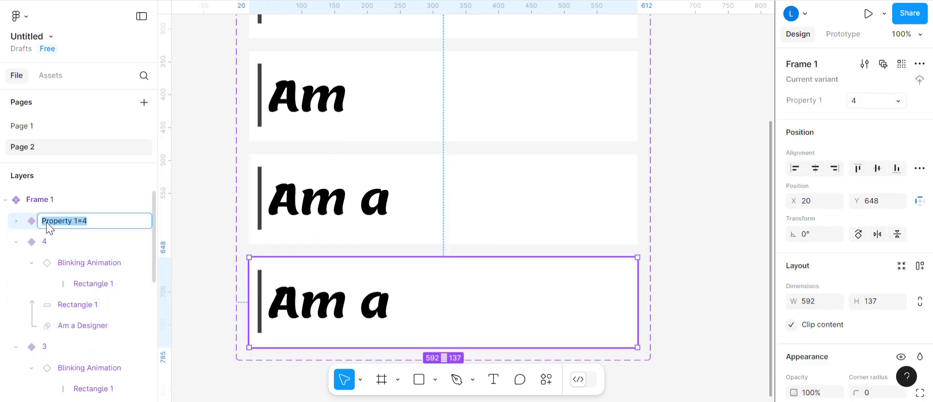
pyautogui.write('5')
pyautogui.press('Return')
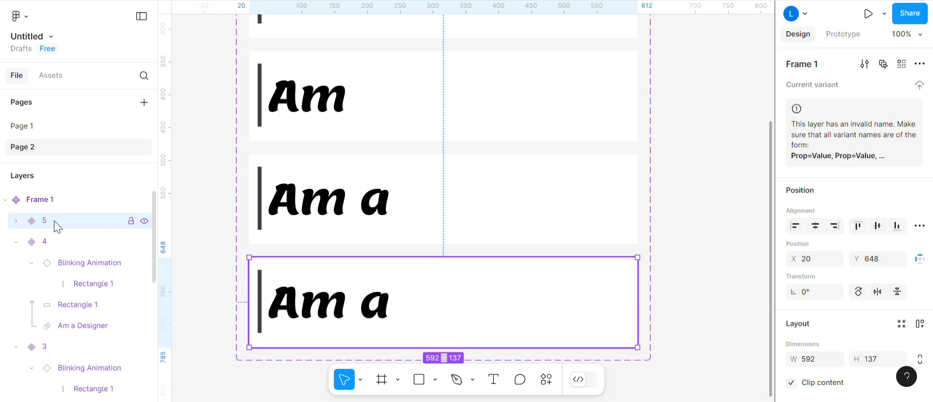
# - Widen the mask rectangle in variant 5 to about 271 so it uncovers "Am a D"
pyautogui.scroll(-3, 366, 328)
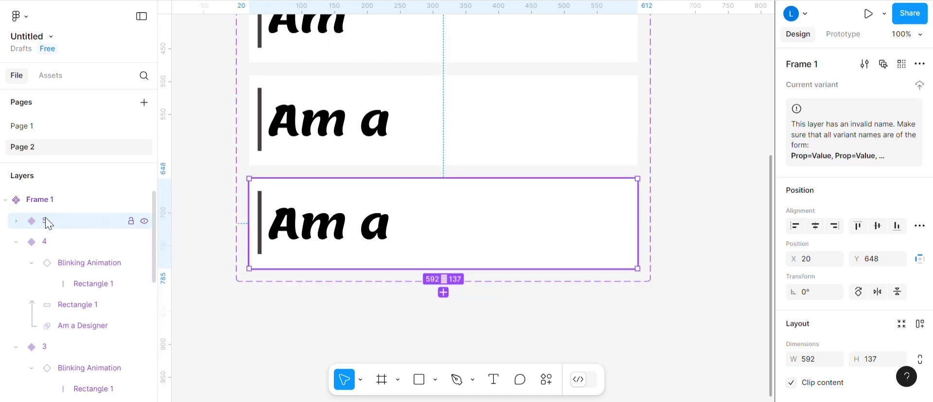
pyautogui.click(16, 220)
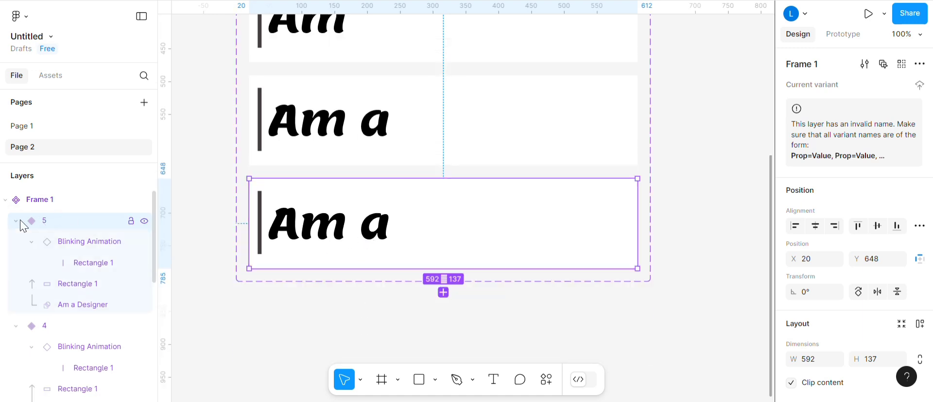
pyautogui.click(75, 278)
pyautogui.moveTo(402, 221); pyautogui.dragTo(437, 238)
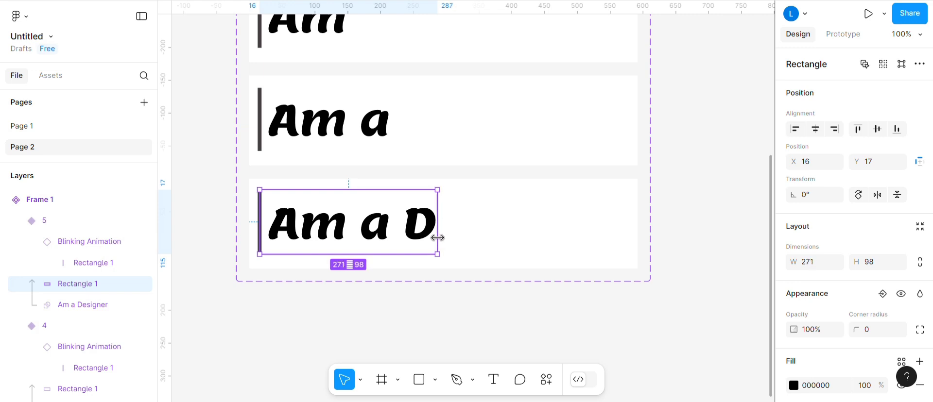
# - Add another variant based on variant 5 and rename it as 6
pyautogui.click(469, 267)
pyautogui.click(443, 293)
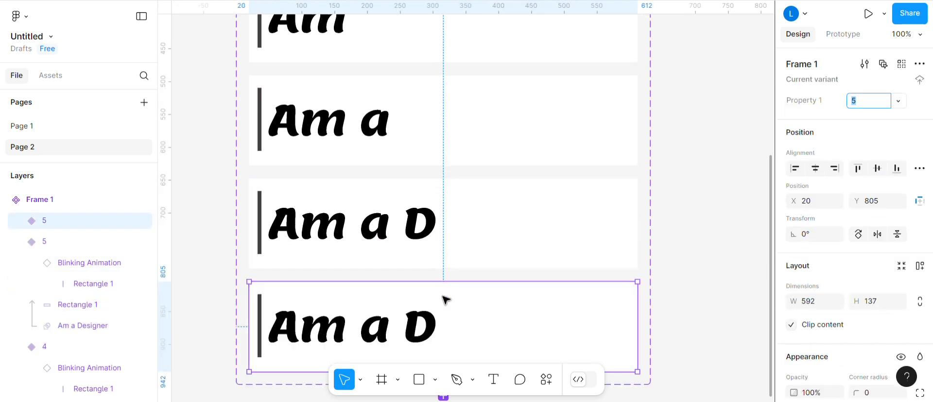
pyautogui.doubleClick(48, 222)
pyautogui.click(48, 224)
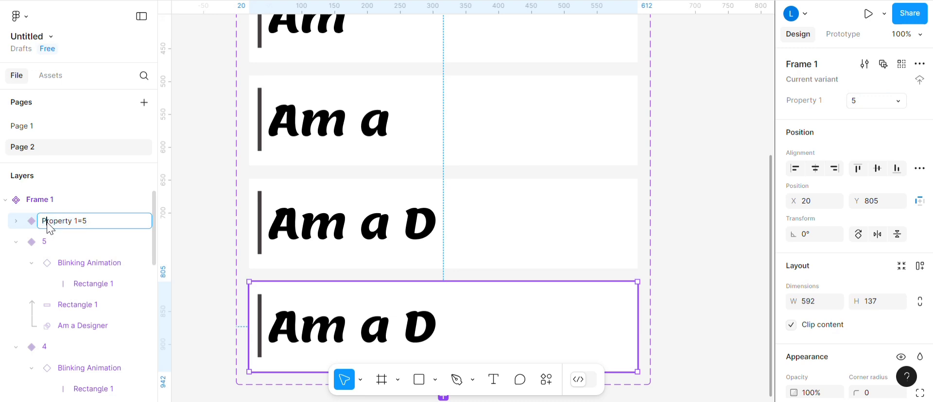
pyautogui.doubleClick(48, 224)
pyautogui.write('6')
pyautogui.press('Return')
# - Widen the mask rectangle in variant 6 to about 312 so it uncovers "Am a De"
pyautogui.click(16, 222)
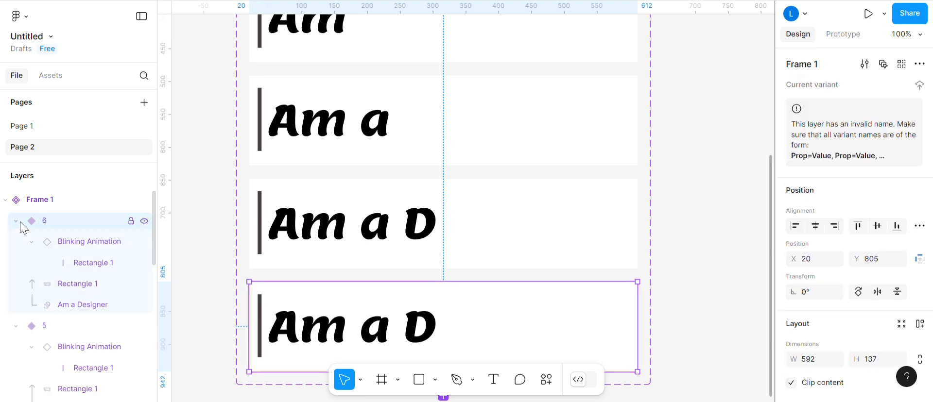
pyautogui.click(97, 283)
pyautogui.moveTo(438, 338); pyautogui.dragTo(464, 337)
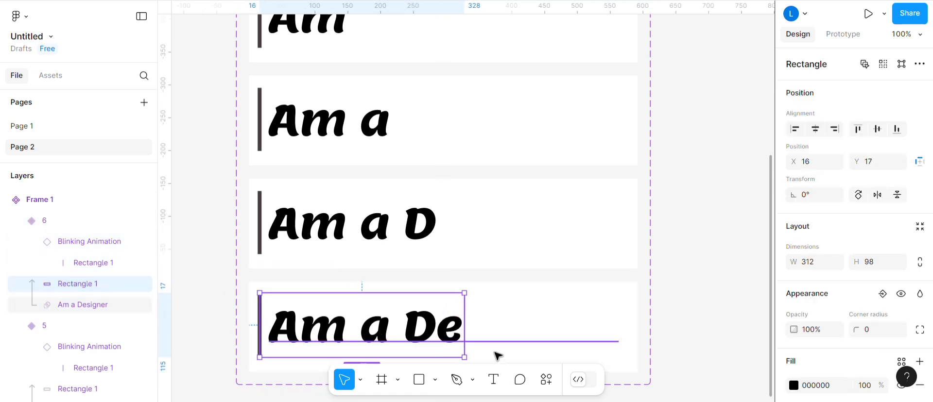
pyautogui.scroll(-3, 593, 324)
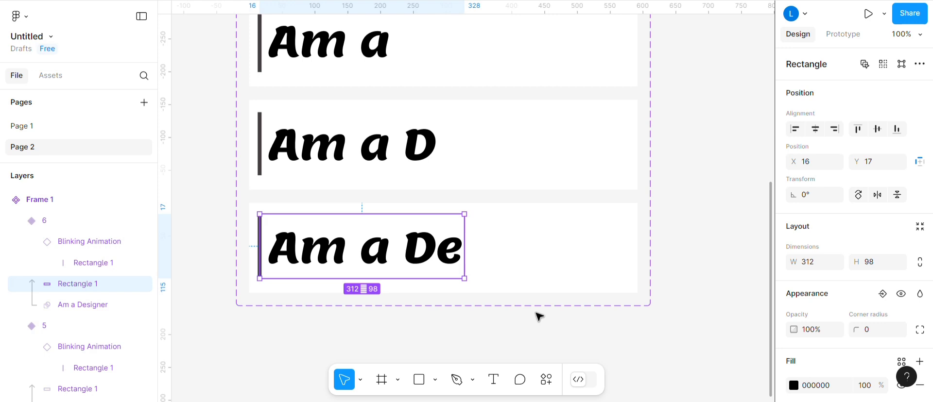
# - Add another variant based on variant 6 and rename it as 7
pyautogui.scroll(-3, 539, 317)
pyautogui.click(441, 212)
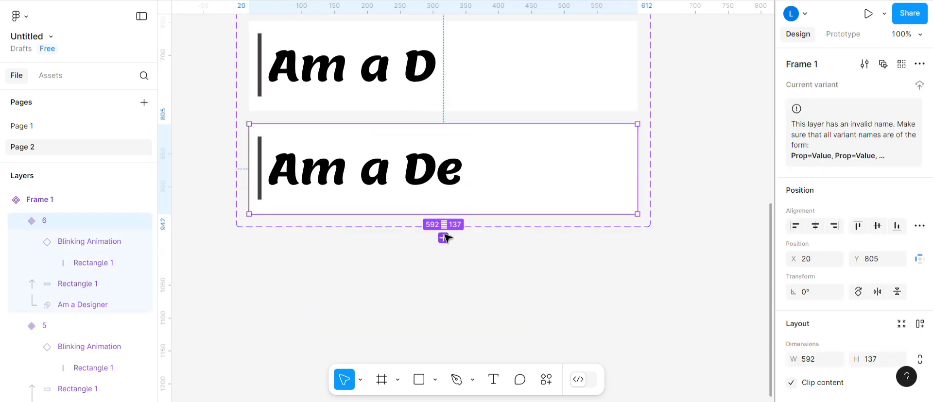
pyautogui.click(443, 238)
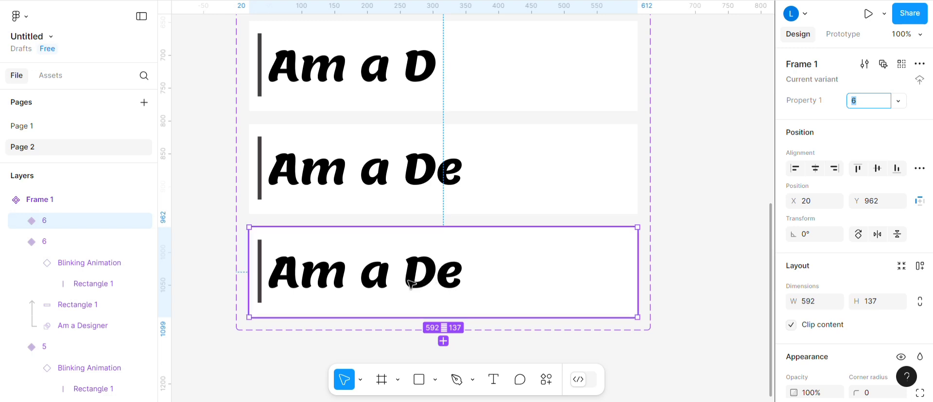
pyautogui.doubleClick(47, 223)
pyautogui.write('7')
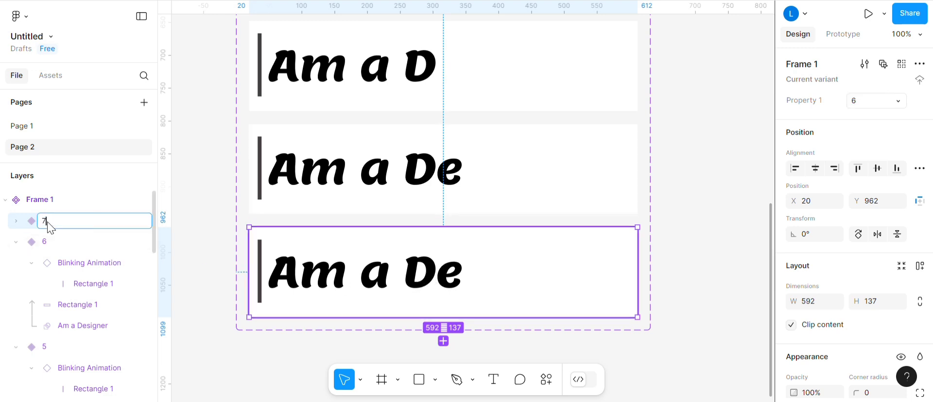
pyautogui.press('Return')
# - Widen the mask rectangle in variant 7 to about 356 so it uncovers "Am a Des"
pyautogui.click(16, 221)
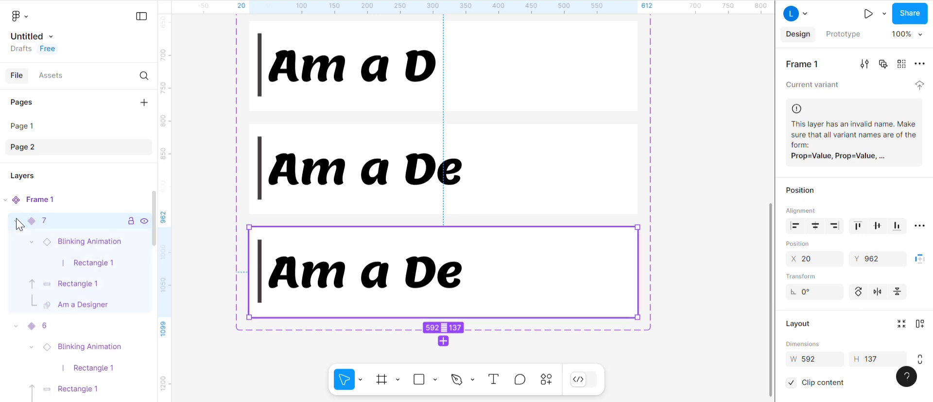
pyautogui.click(56, 285)
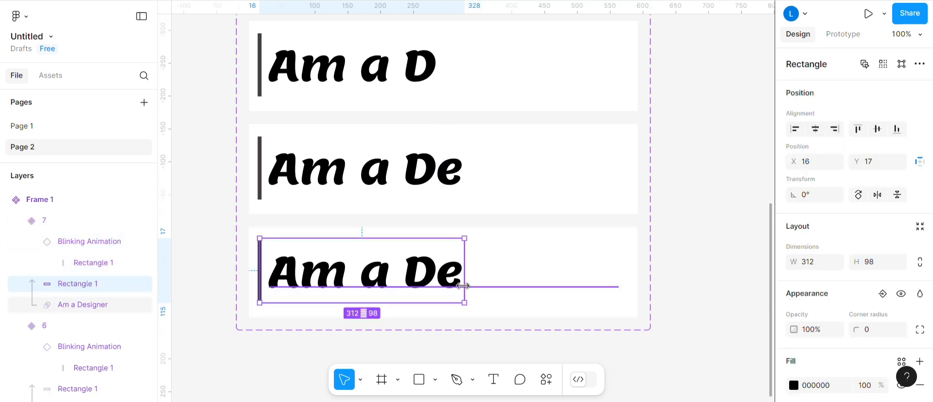
pyautogui.moveTo(464, 284); pyautogui.dragTo(493, 288)
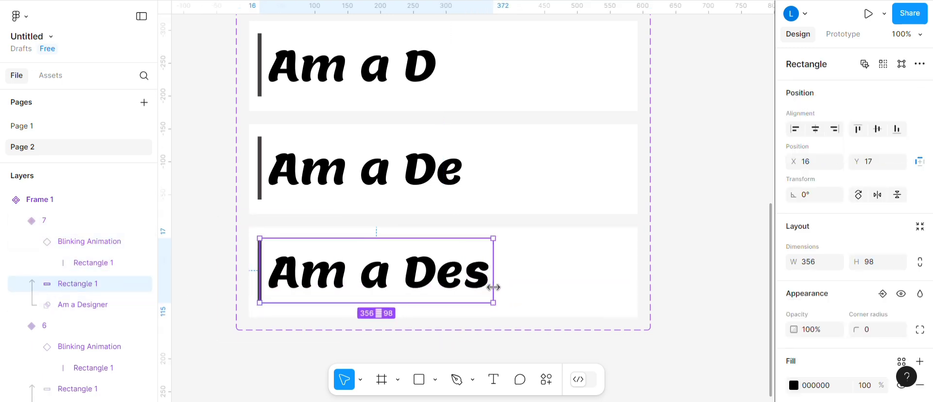
# - Add another variant below variant 7, based on it
pyautogui.click(476, 340)
pyautogui.click(474, 317)
pyautogui.scroll(-5, 474, 317)
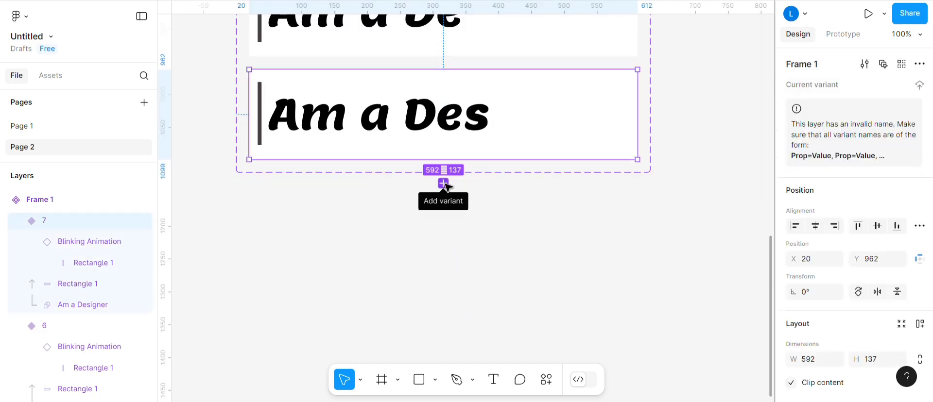
pyautogui.click(443, 184)
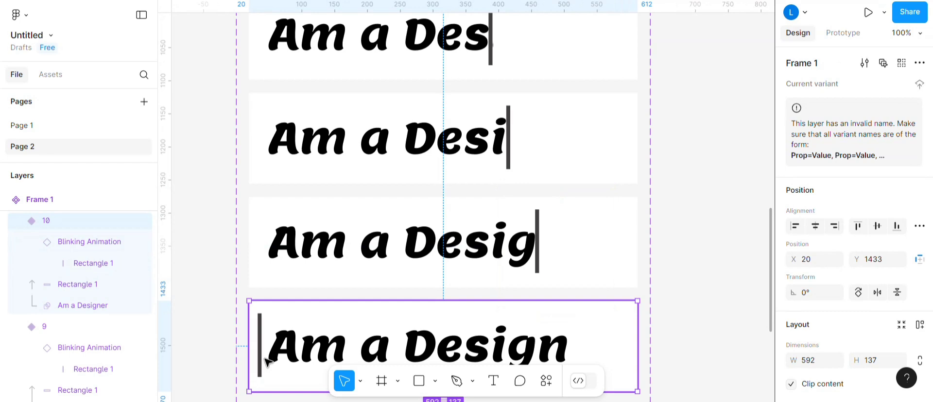
# - Move the Blinking Animation instance in variant 10 to X 430, so the cursor stands right after "Am a Design"
pyautogui.scroll(-3, 258, 340)
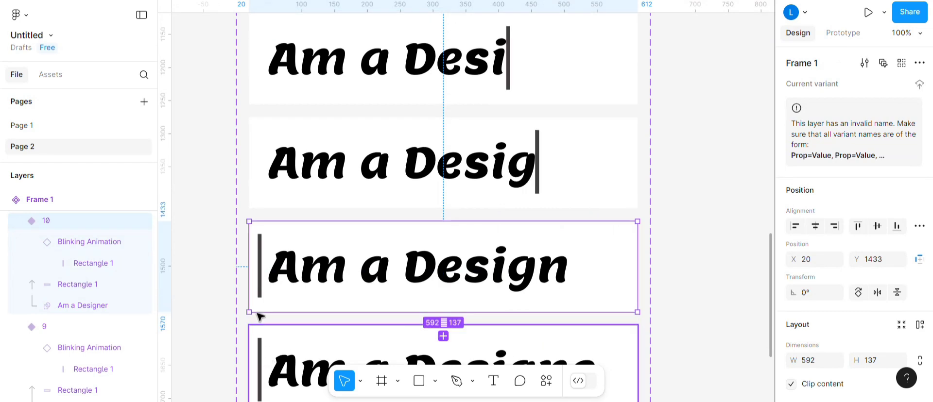
pyautogui.click(266, 295)
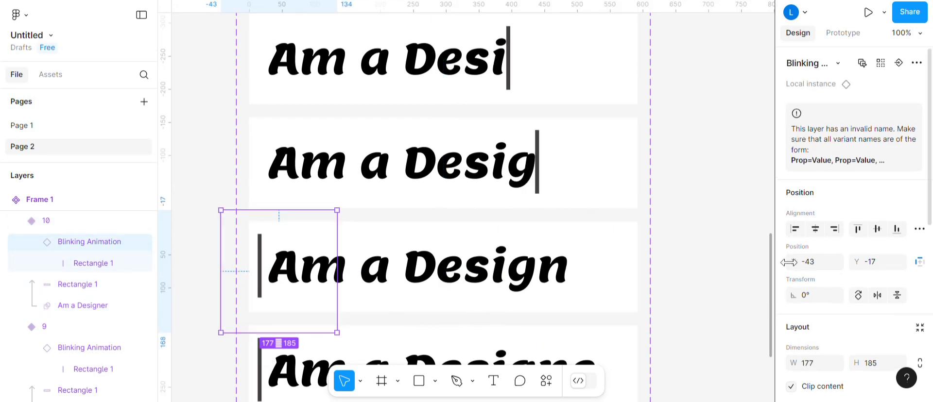
pyautogui.moveTo(789, 262); pyautogui.dragTo(475, 304)
# - Move the Blinking Animation instance in the "Am a Designe" variant to X 472, right after its last letter
pyautogui.scroll(-3, 449, 317)
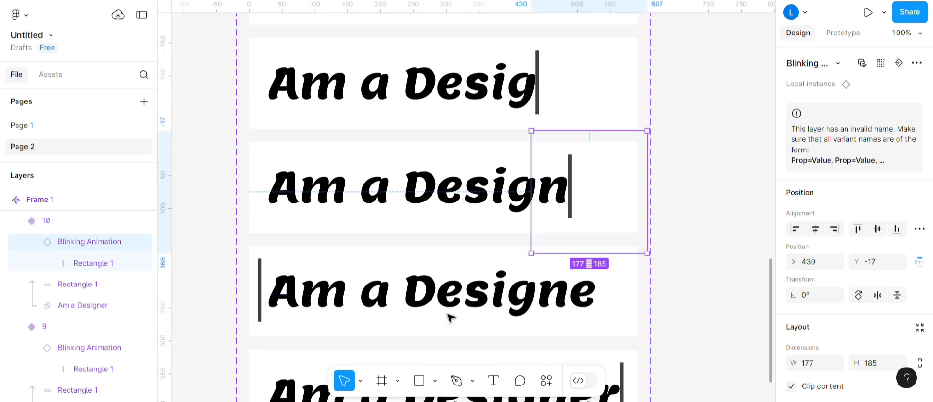
pyautogui.click(260, 311)
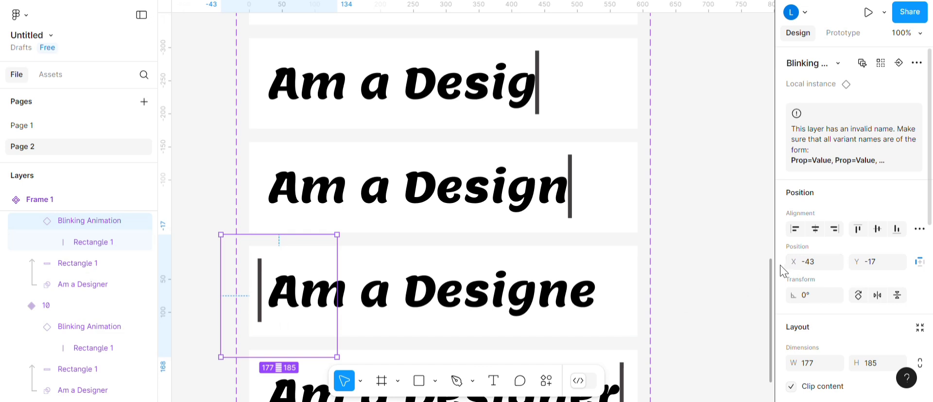
pyautogui.moveTo(786, 266); pyautogui.dragTo(532, 314)
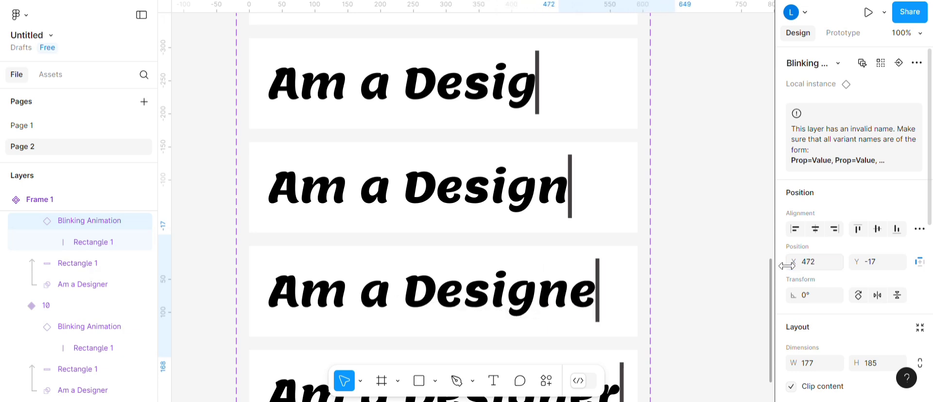
# - Connect variant 2 ("A") to variant 3 ("Am") with a prototype interaction
pyautogui.scroll(-3, 461, 313)
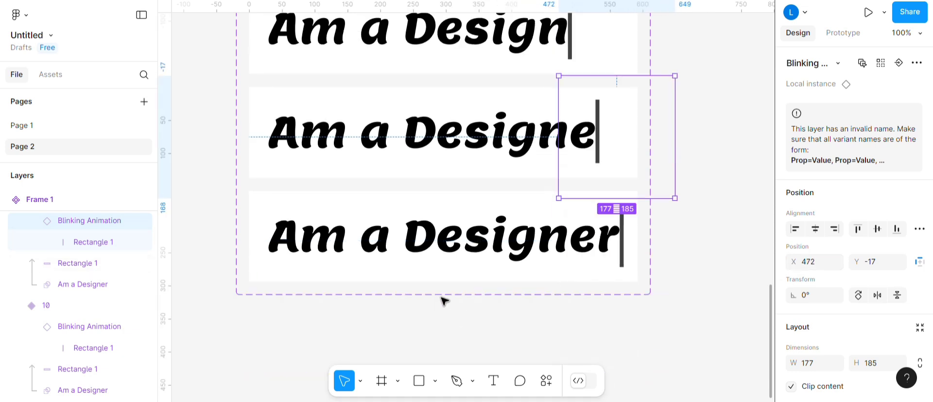
pyautogui.scroll(10, 424, 323)
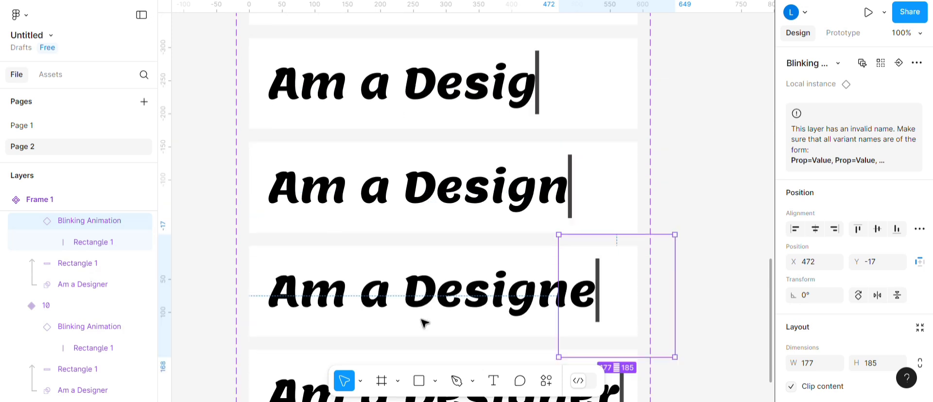
pyautogui.scroll(2, 424, 323)
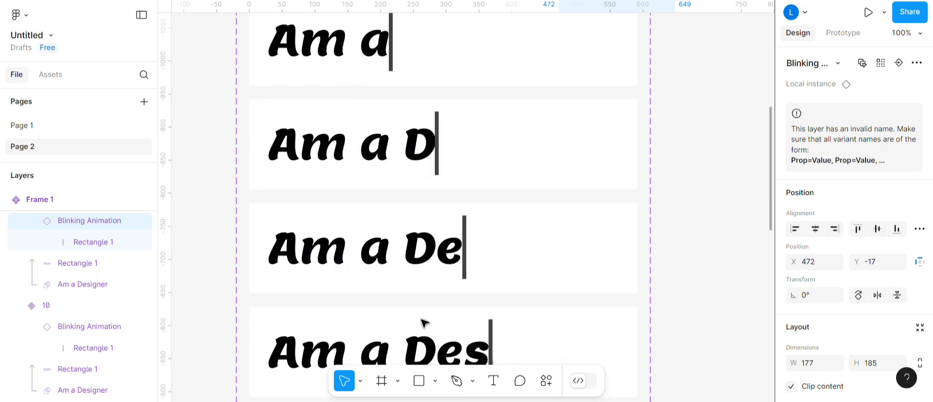
pyautogui.scroll(6, 424, 323)
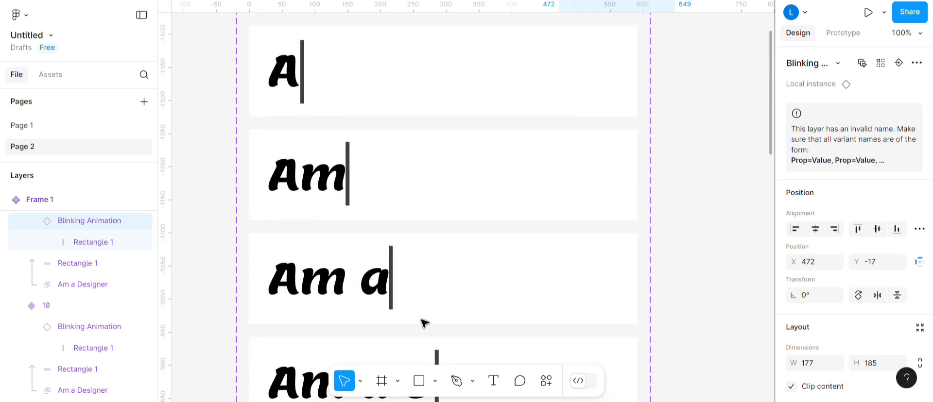
pyautogui.click(371, 110)
pyautogui.click(843, 32)
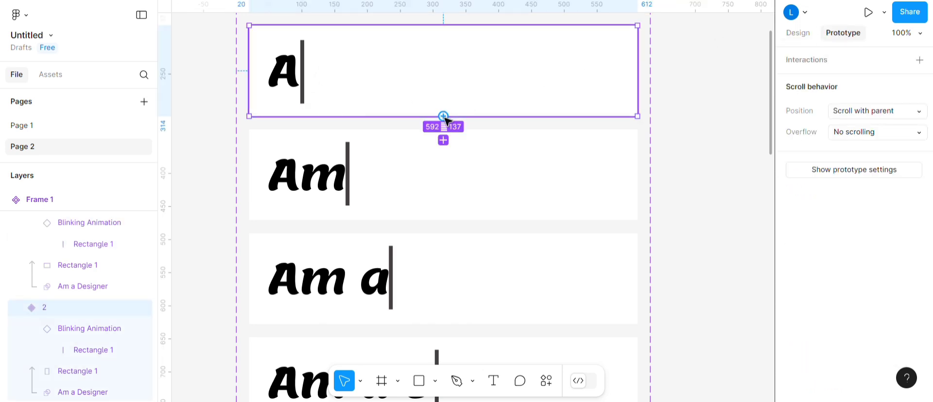
pyautogui.moveTo(444, 118); pyautogui.dragTo(442, 142)
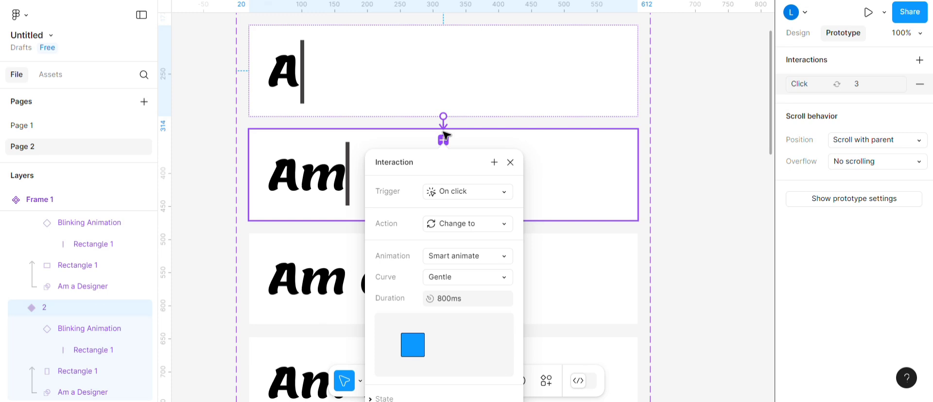
# - Set the trigger of the interaction from variant 2 to After delay with a 2 ms delay
pyautogui.click(446, 198)
pyautogui.click(445, 354)
pyautogui.click(467, 221)
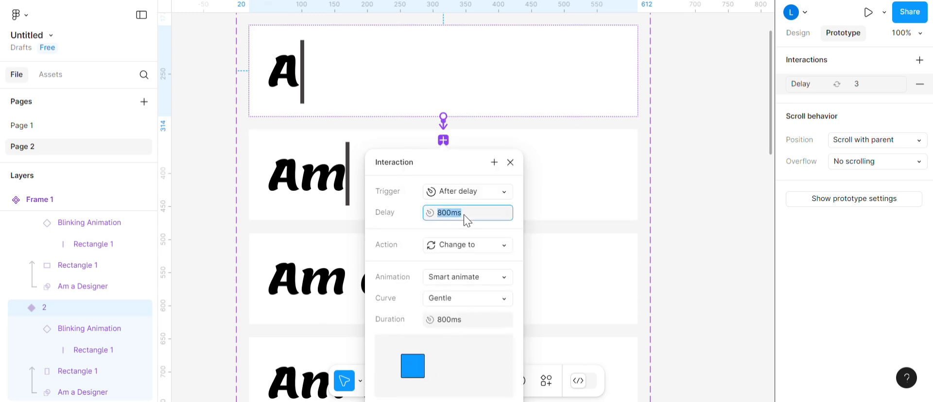
pyautogui.write('2')
# - Set the smart animate curve of the interaction from variant 2 to Ease out with a 2 ms duration
pyautogui.click(460, 301)
pyautogui.click(470, 190)
pyautogui.click(464, 320)
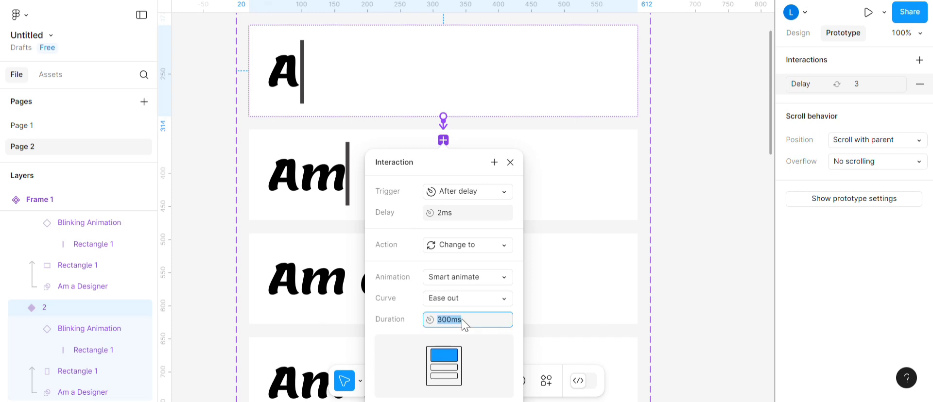
pyautogui.write('2')
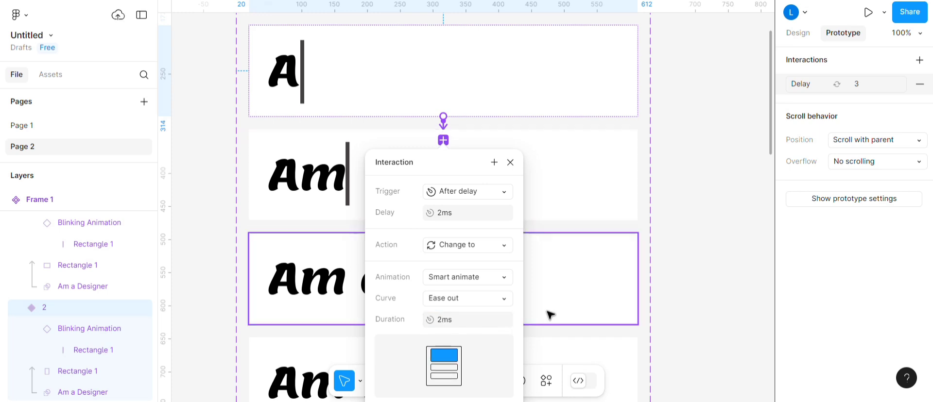
pyautogui.click(697, 294)
# - Connect variant 3 ("Am") to variant 4 ("Am a") with an After delay trigger of 2 ms and check its settings
pyautogui.moveTo(443, 220); pyautogui.dragTo(445, 243)
pyautogui.click(447, 291)
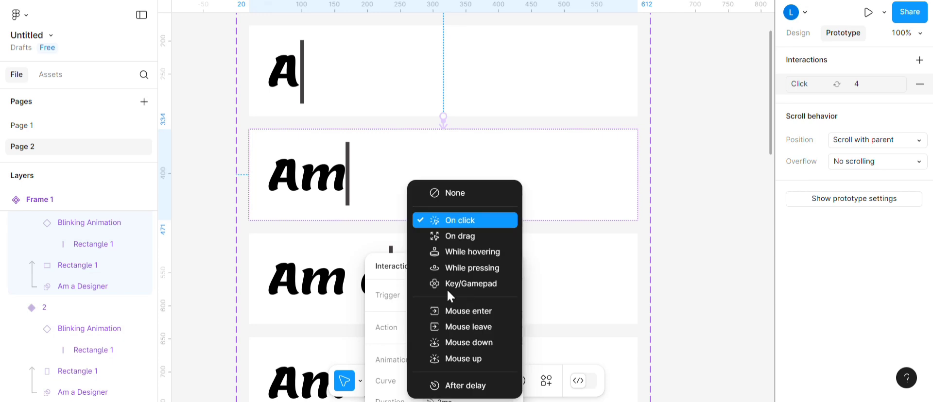
pyautogui.click(459, 384)
pyautogui.click(463, 321)
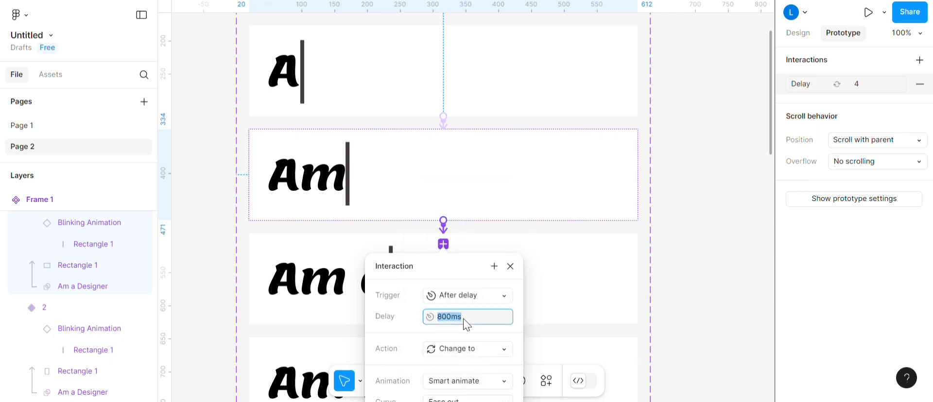
pyautogui.write('1')
pyautogui.click(533, 329)
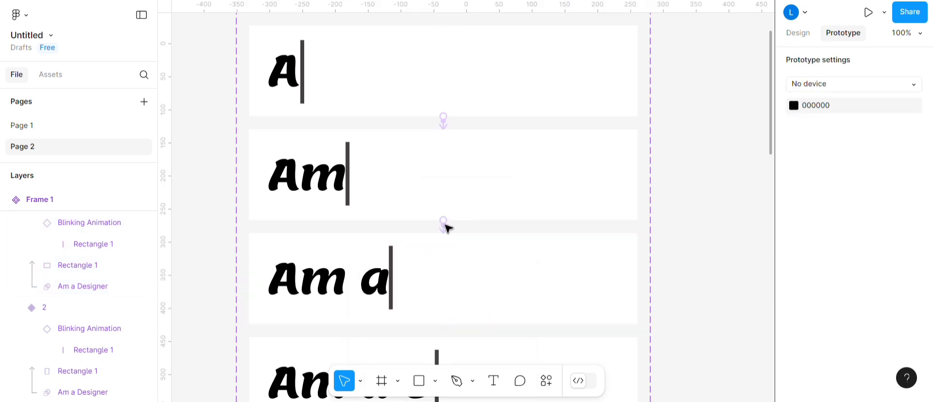
pyautogui.click(444, 224)
pyautogui.scroll(-3, 459, 331)
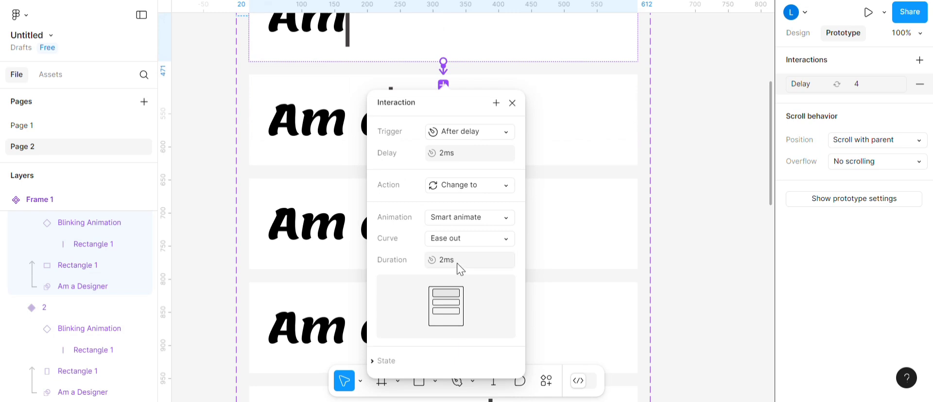
pyautogui.click(539, 275)
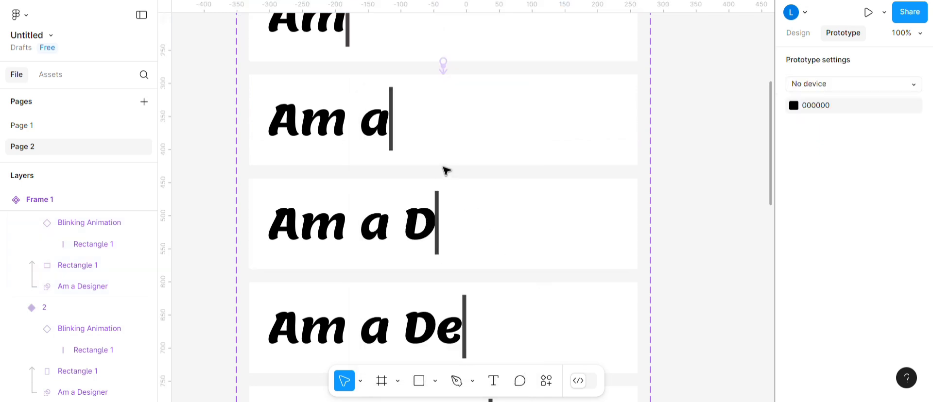
# - Connect variant 4 ("Am a") to variant 5 ("Am a D") with an After delay trigger of 2 ms
pyautogui.moveTo(443, 165); pyautogui.dragTo(444, 187)
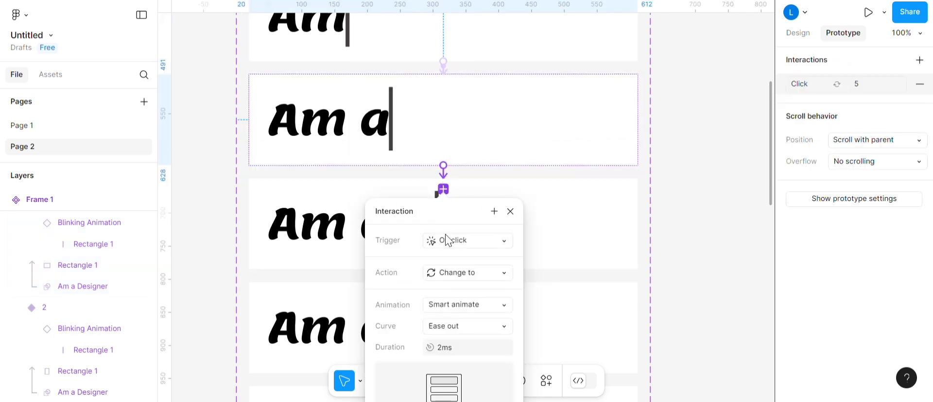
pyautogui.click(446, 240)
pyautogui.click(459, 381)
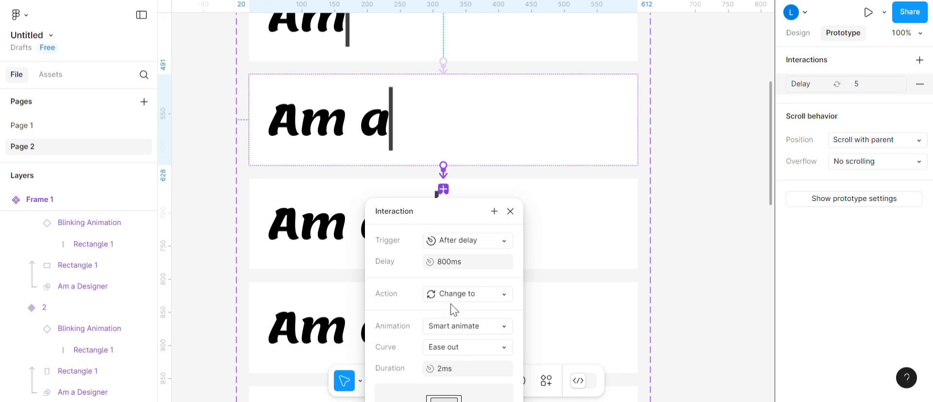
pyautogui.click(450, 261)
pyautogui.write('2')
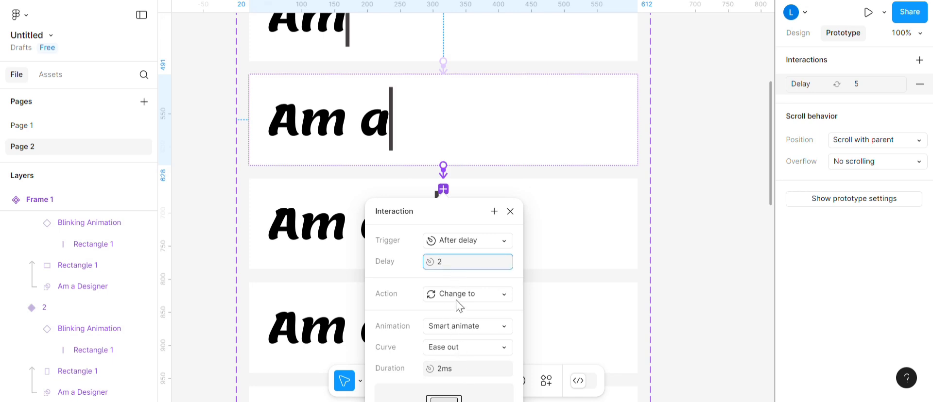
pyautogui.click(556, 340)
# - Connect variant 5 ("Am a D") to variant 6 ("Am a De") with an After delay trigger of 2 ms
pyautogui.click(461, 210)
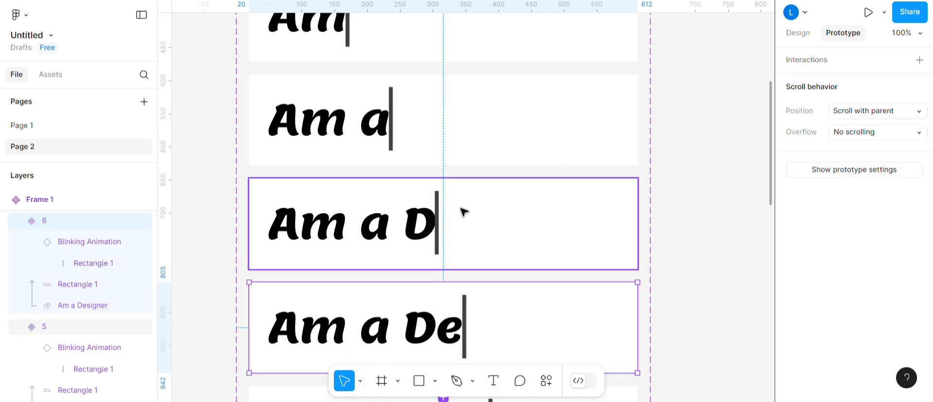
pyautogui.moveTo(444, 271); pyautogui.dragTo(444, 290)
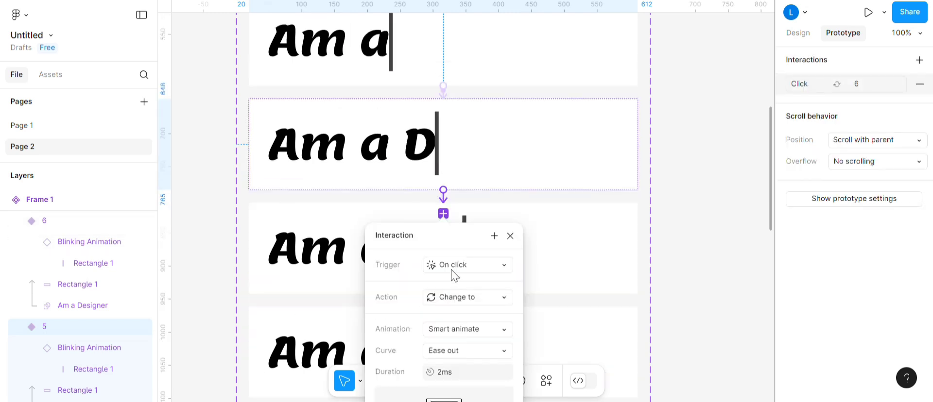
pyautogui.click(452, 266)
pyautogui.click(457, 383)
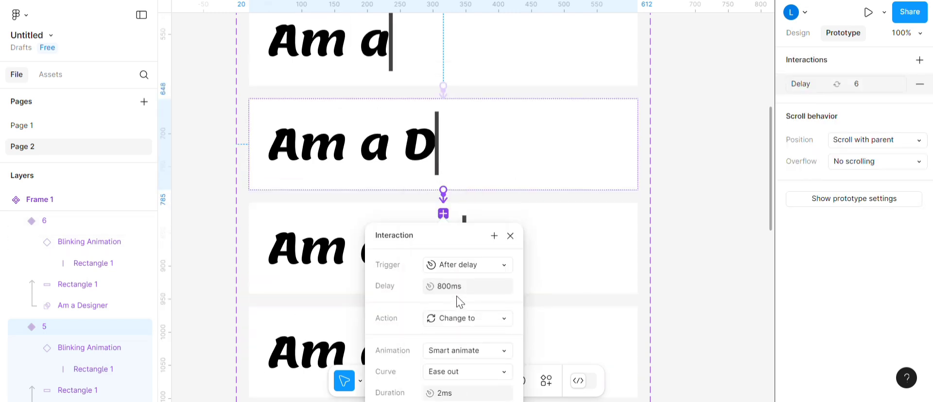
pyautogui.write('8')
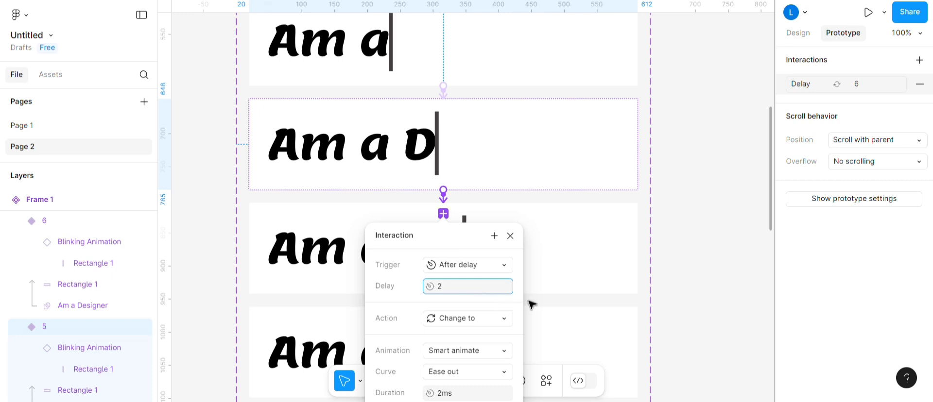
pyautogui.click(533, 304)
# - Connect variant 6 ("Am a De") to variant 7 ("Am a Des") with an After delay trigger
pyautogui.scroll(-3, 534, 305)
pyautogui.click(443, 133)
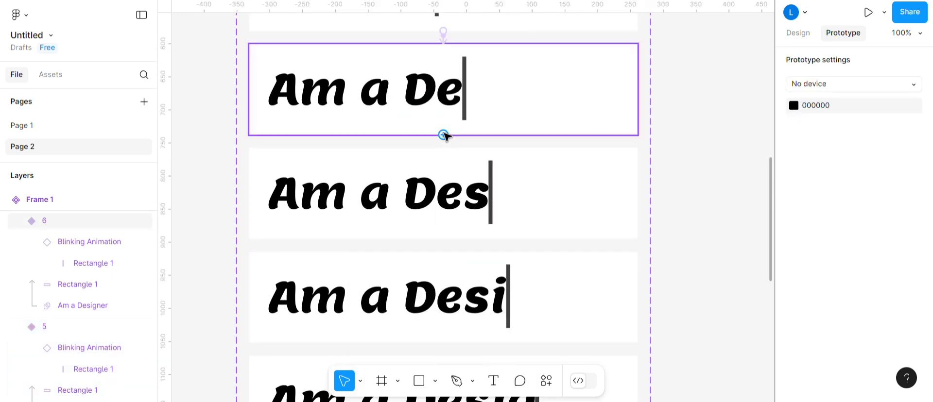
pyautogui.moveTo(443, 135); pyautogui.dragTo(443, 153)
pyautogui.click(447, 221)
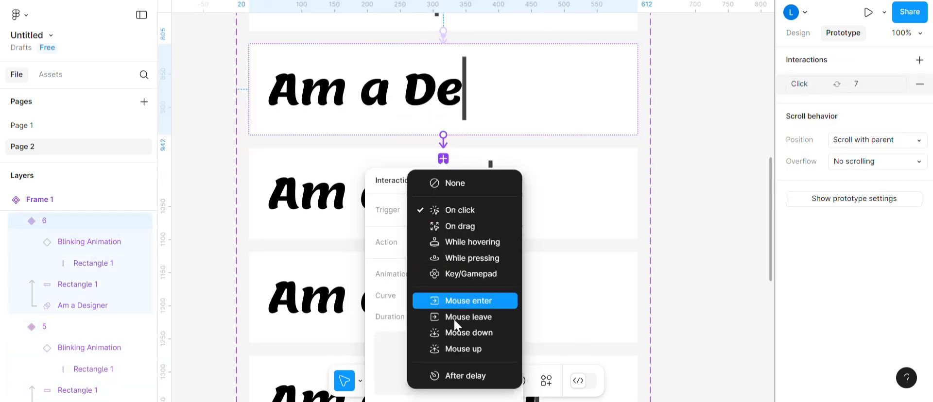
pyautogui.click(452, 371)
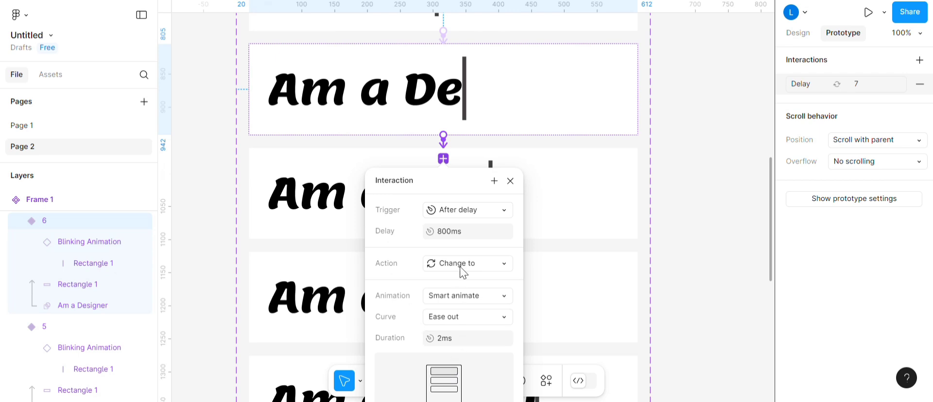
pyautogui.click(536, 248)
# - Connect variant 7 ("Am a Des") to variant 8 ("Am a Desi") with an After delay trigger
pyautogui.scroll(-2, 506, 246)
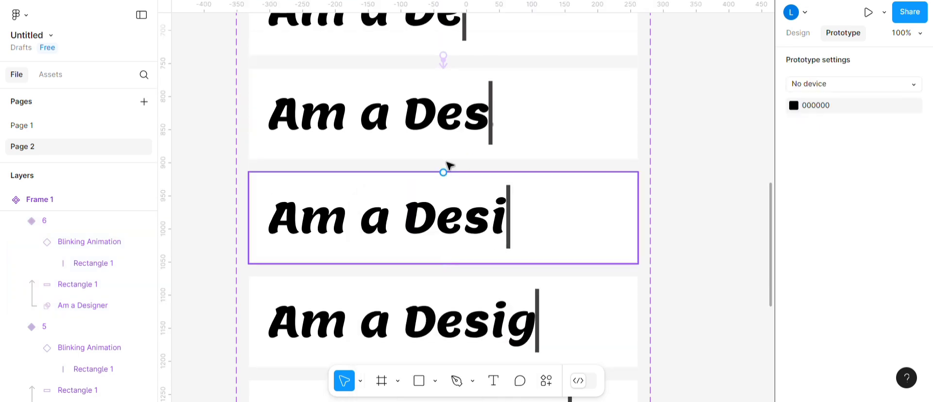
pyautogui.click(443, 159)
pyautogui.moveTo(443, 183); pyautogui.dragTo(443, 188)
pyautogui.click(455, 238)
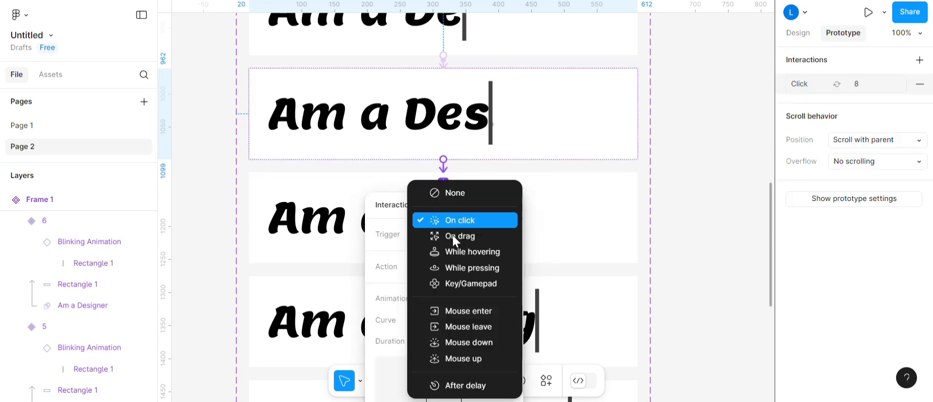
pyautogui.click(451, 385)
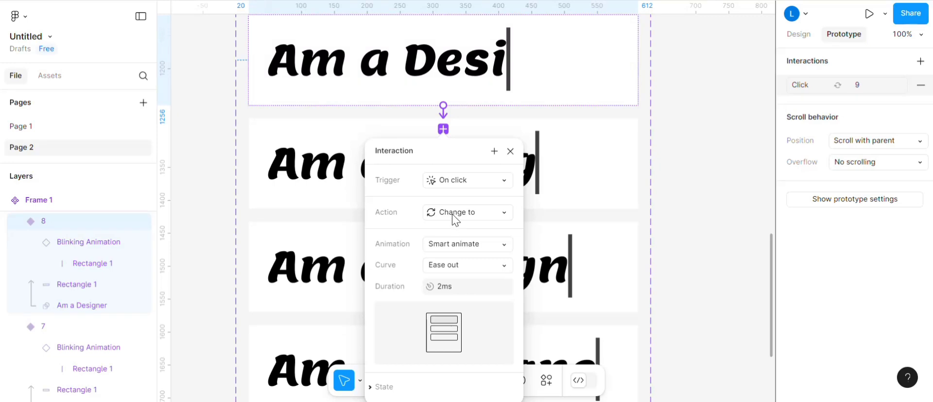
# - Set the interaction from variant 8 ("Am a Desi") to variant 9 to an After delay trigger of 2 ms
pyautogui.click(458, 182)
pyautogui.click(454, 345)
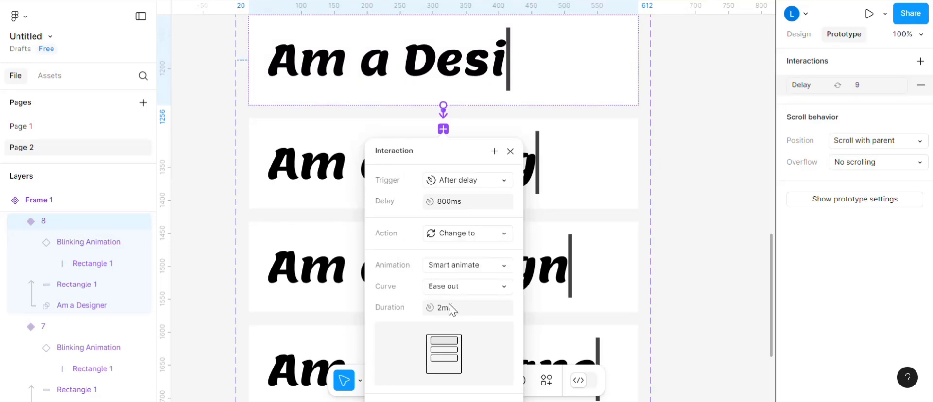
pyautogui.click(456, 208)
pyautogui.write('2')
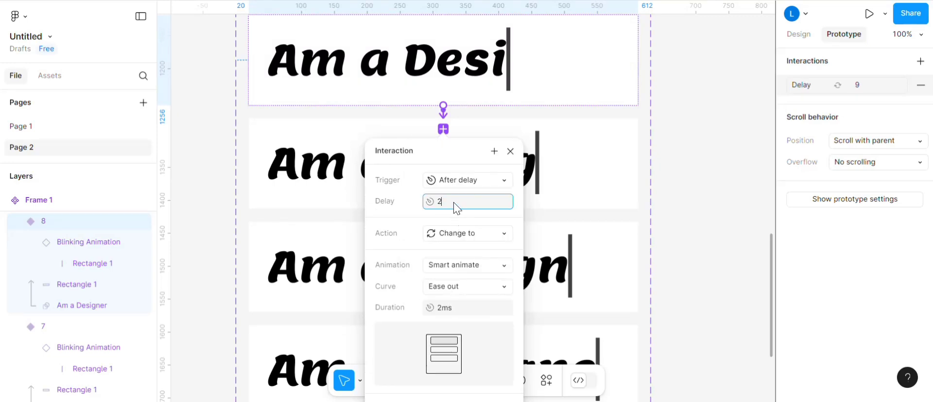
pyautogui.click(534, 219)
# - Connect variant 9 ("Am a Desig") to variant 10 ("Am a Design") with an After delay trigger of 2 ms
pyautogui.moveTo(442, 210); pyautogui.dragTo(443, 227)
pyautogui.click(444, 284)
pyautogui.click(450, 383)
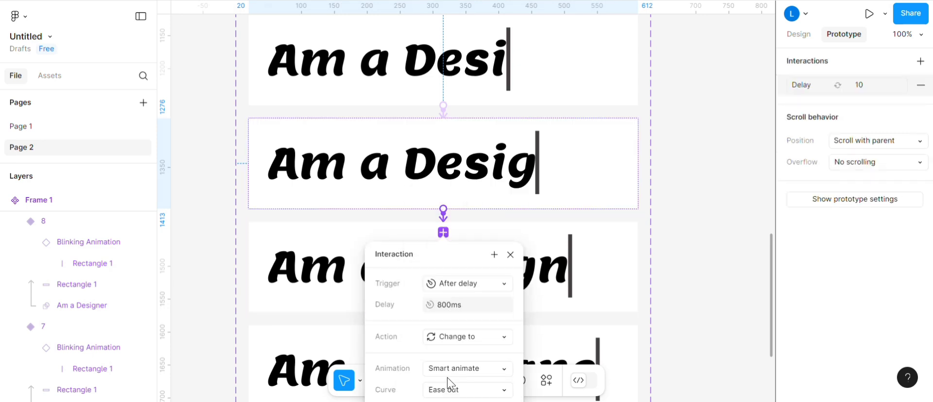
pyautogui.scroll(-3, 445, 282)
pyautogui.click(452, 152)
pyautogui.write('2')
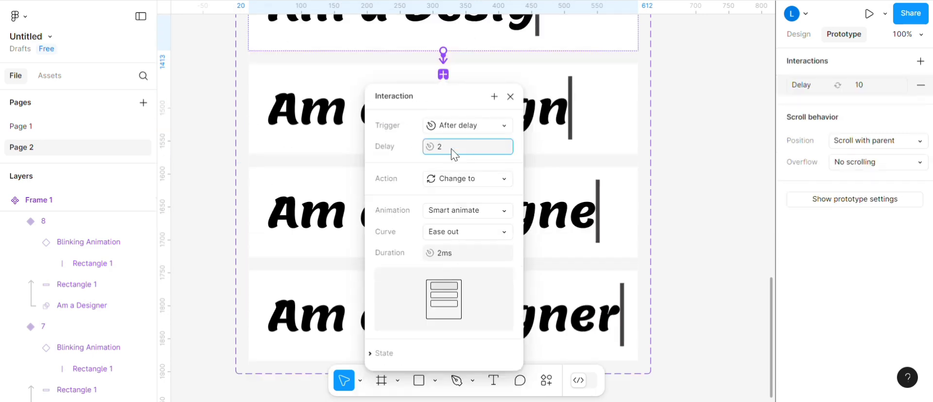
pyautogui.click(534, 156)
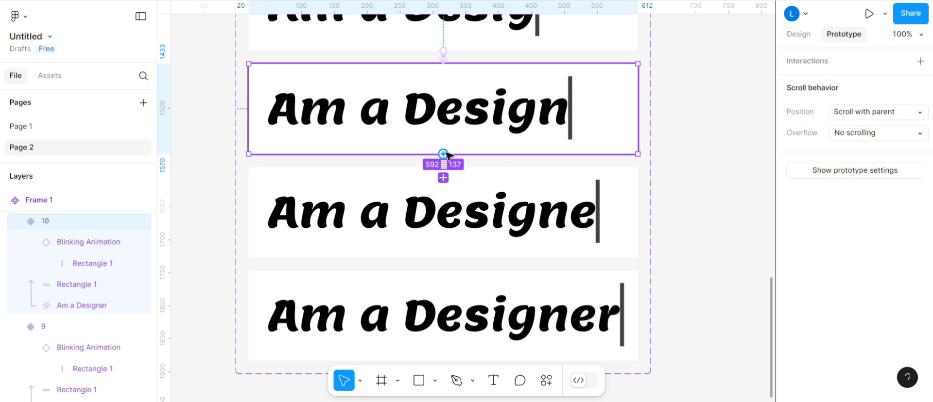
# - Connect variant 10 ("Am a Design") to variant 11 ("Am a Designe") with an After delay trigger of 2 ms
pyautogui.click(443, 178)
pyautogui.click(449, 229)
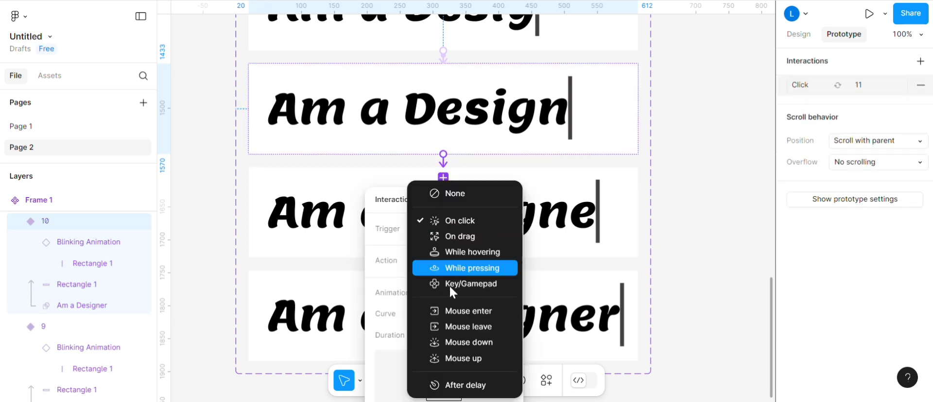
pyautogui.click(454, 384)
pyautogui.click(460, 257)
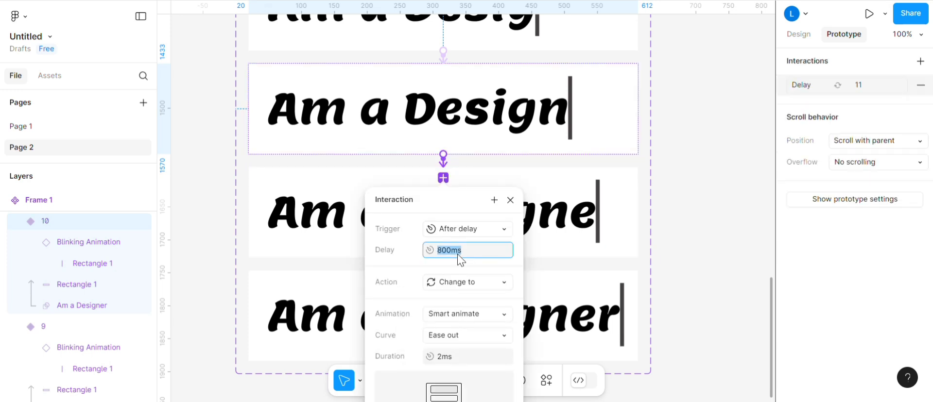
pyautogui.write('2')
pyautogui.click(540, 263)
# - Connect variant 11 ("Am a Designe") to variant 12 ("Am a Designer") with an After delay trigger of 2 ms
pyautogui.scroll(-3, 486, 243)
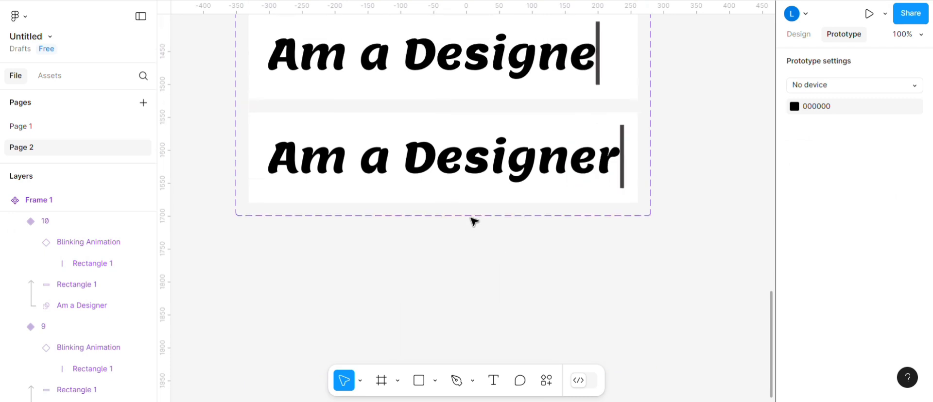
pyautogui.click(450, 97)
pyautogui.click(443, 122)
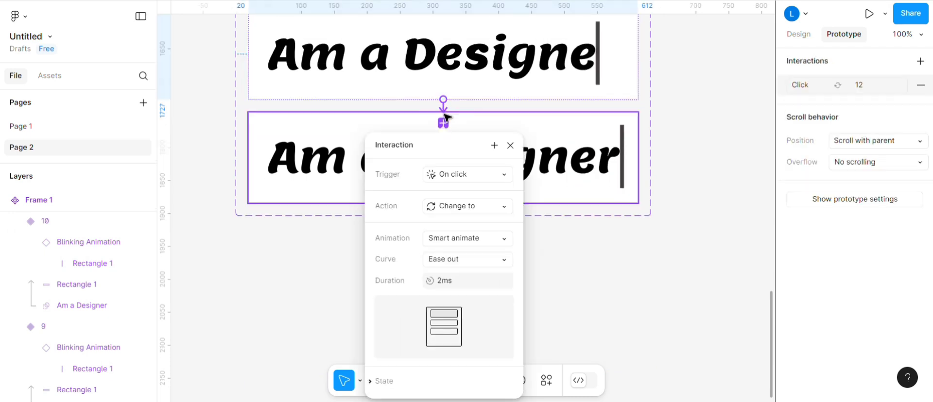
pyautogui.click(450, 176)
pyautogui.click(441, 340)
pyautogui.click(459, 200)
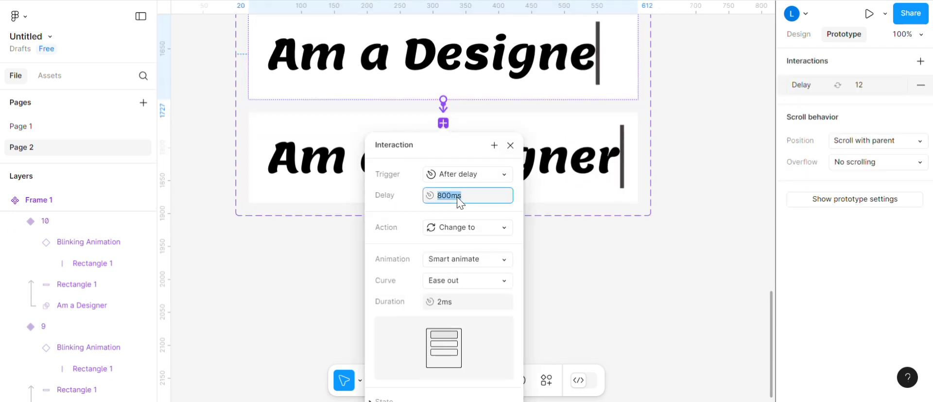
pyautogui.write('2')
pyautogui.click(551, 252)
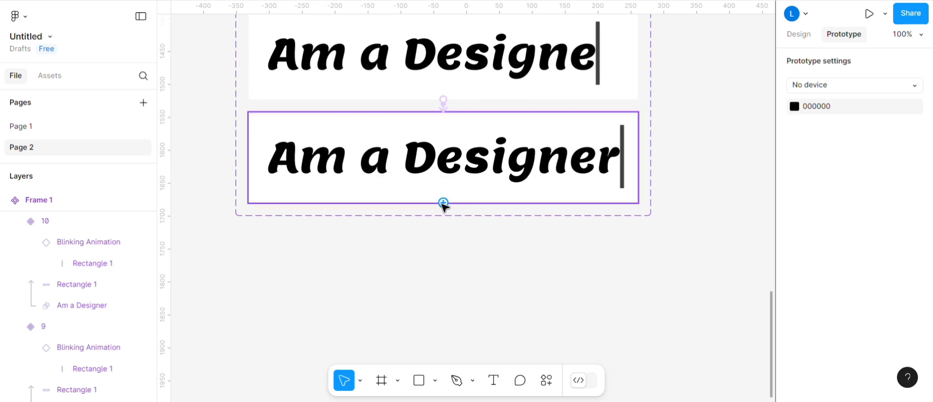
# - Connect variant 12 ("Am a Designer") back to the empty variant 1 with an After delay trigger of 2 ms
pyautogui.click(441, 201)
pyautogui.moveTo(499, 92); pyautogui.dragTo(457, 97)
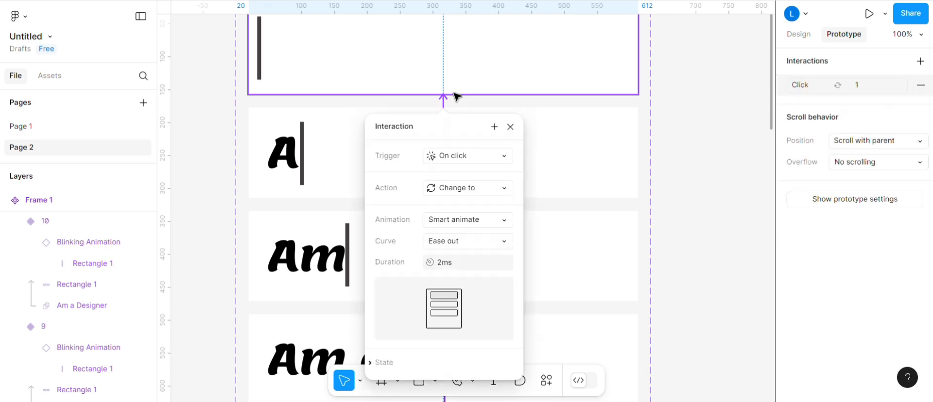
pyautogui.click(450, 162)
pyautogui.click(447, 324)
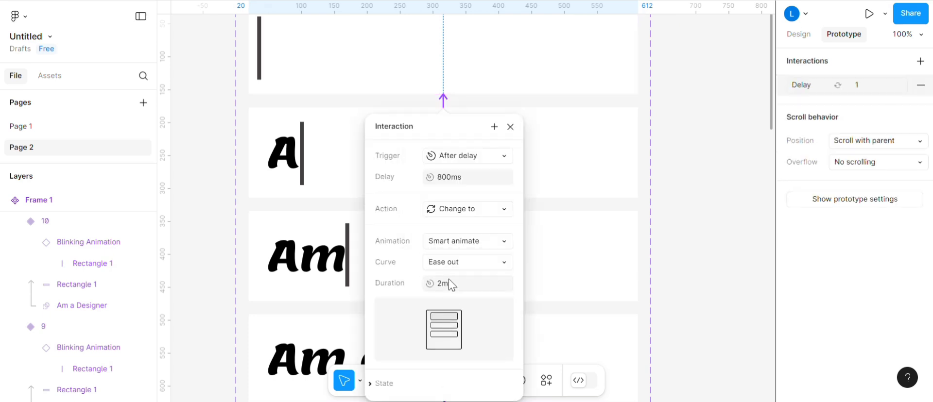
pyautogui.click(463, 180)
pyautogui.write('2')
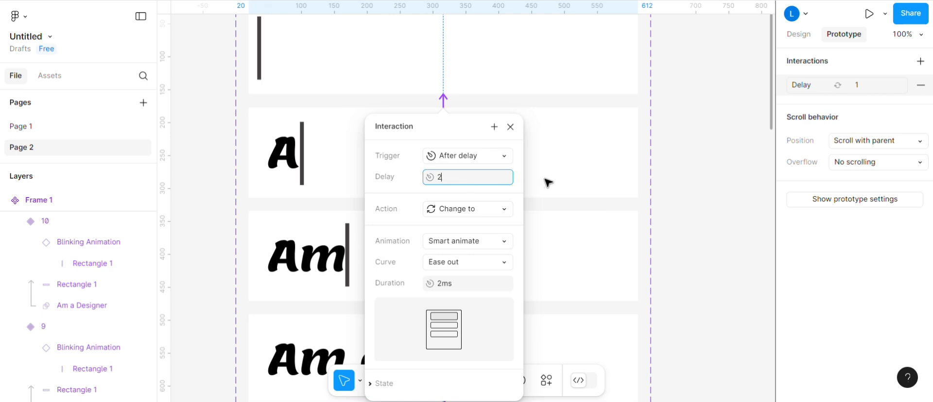
pyautogui.click(559, 206)
# - Hide the white fill of variants 1, 2 ("A") and 3 ("Am") in the component set
pyautogui.scroll(3, 626, 189)
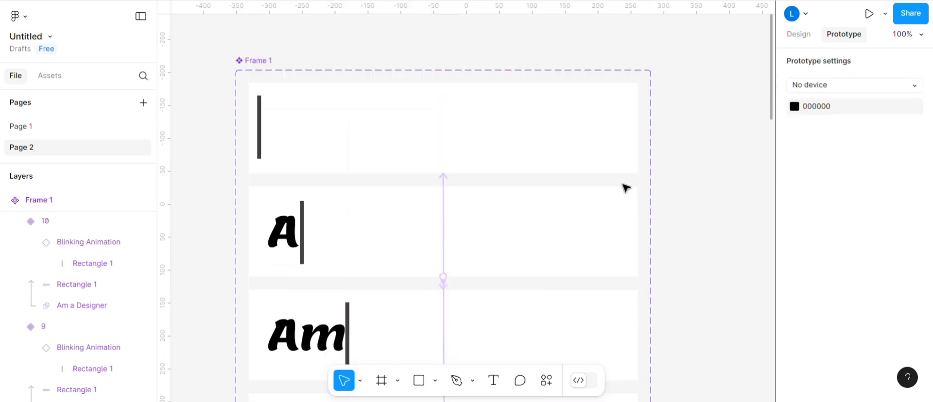
pyautogui.scroll(-3, 542, 176)
pyautogui.scroll(3, 541, 177)
pyautogui.click(458, 141)
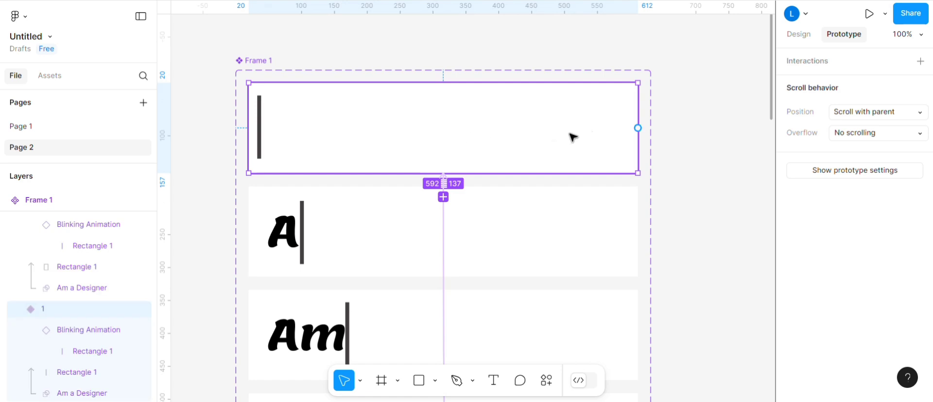
pyautogui.click(789, 37)
pyautogui.scroll(-5, 802, 316)
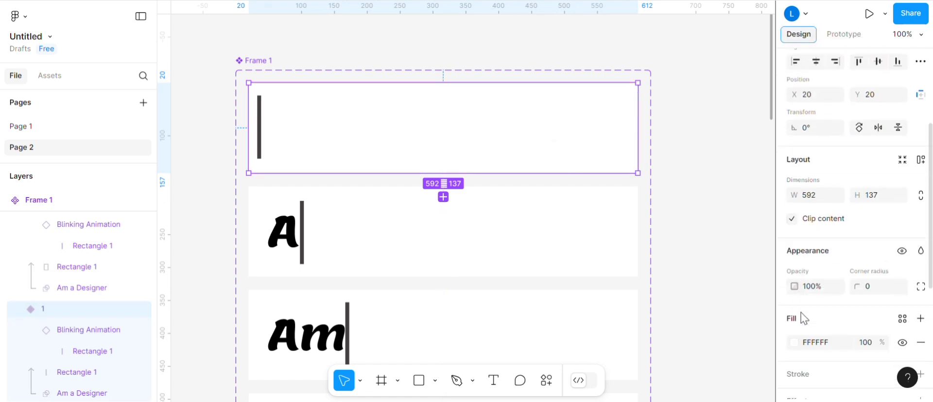
pyautogui.click(907, 288)
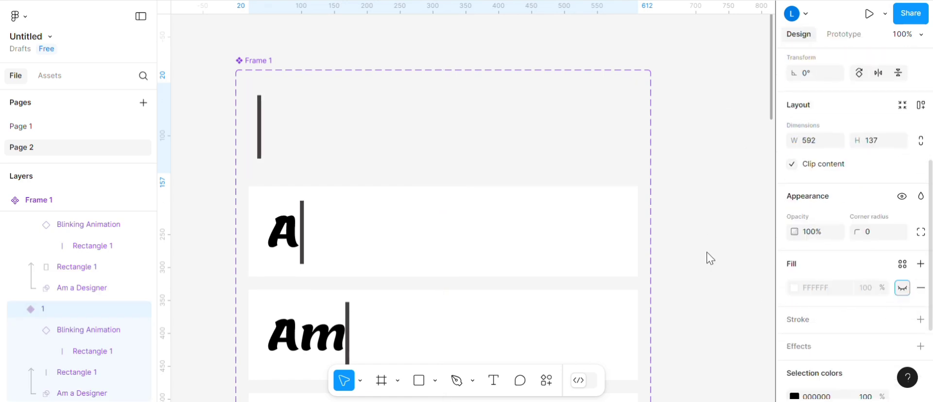
pyautogui.click(631, 251)
pyautogui.click(901, 289)
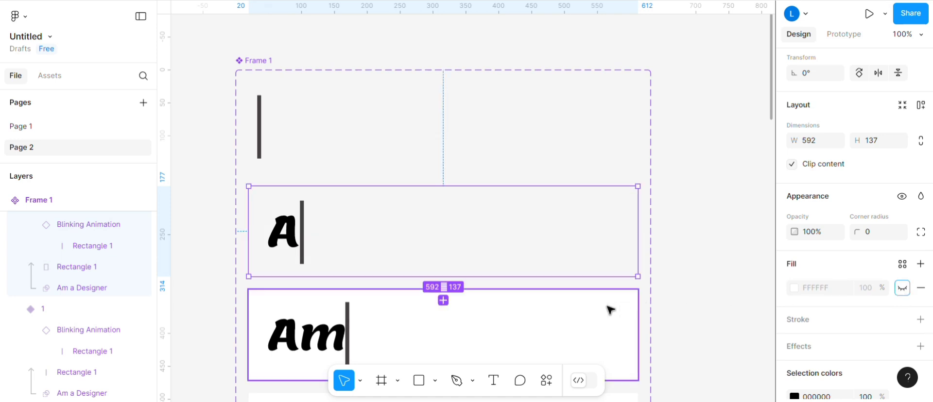
pyautogui.click(611, 308)
pyautogui.click(899, 290)
# - Hide the white fill of variants 4 ("Am a"), 5 ("Am a D") and 6 ("Am a De")
pyautogui.scroll(-5, 541, 275)
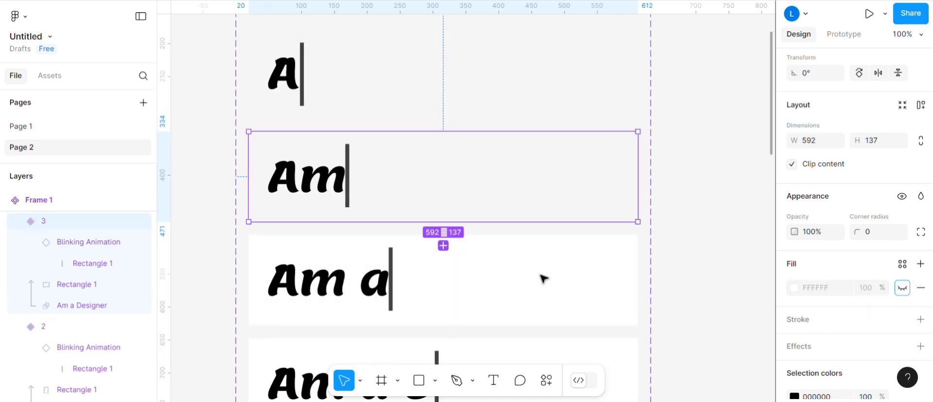
pyautogui.click(542, 220)
pyautogui.click(902, 289)
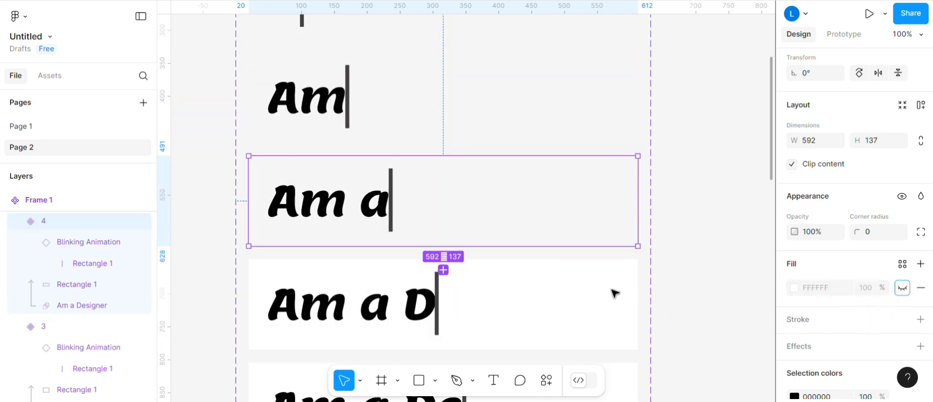
pyautogui.click(614, 294)
pyautogui.click(901, 289)
pyautogui.scroll(-1, 520, 312)
pyautogui.click(502, 269)
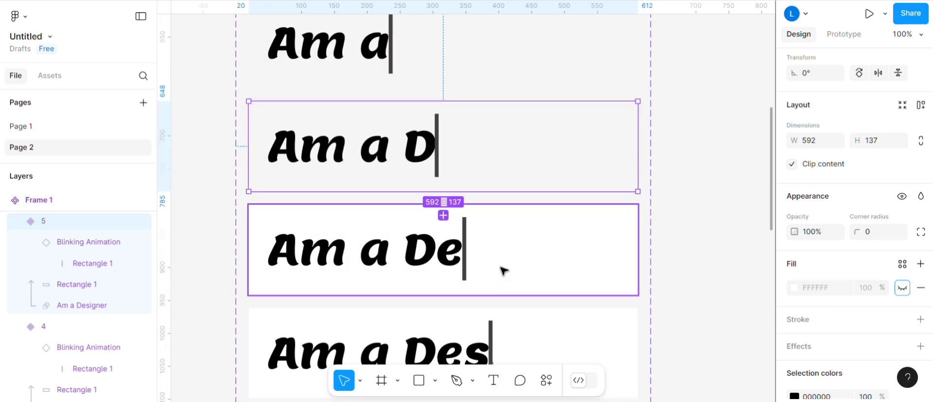
pyautogui.click(902, 288)
# - Hide the white fill of variants 7 ("Am a Des"), 8 ("Am a Desi") and 9 ("Am a Desig")
pyautogui.click(613, 348)
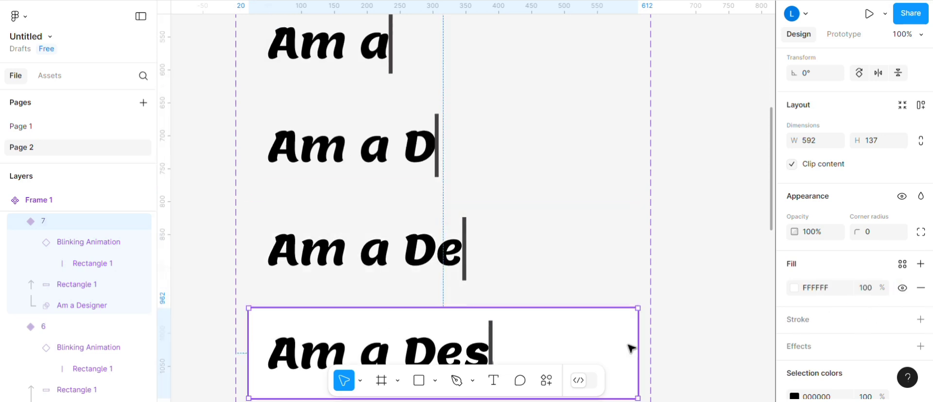
pyautogui.click(902, 289)
pyautogui.scroll(-1, 578, 310)
pyautogui.click(569, 313)
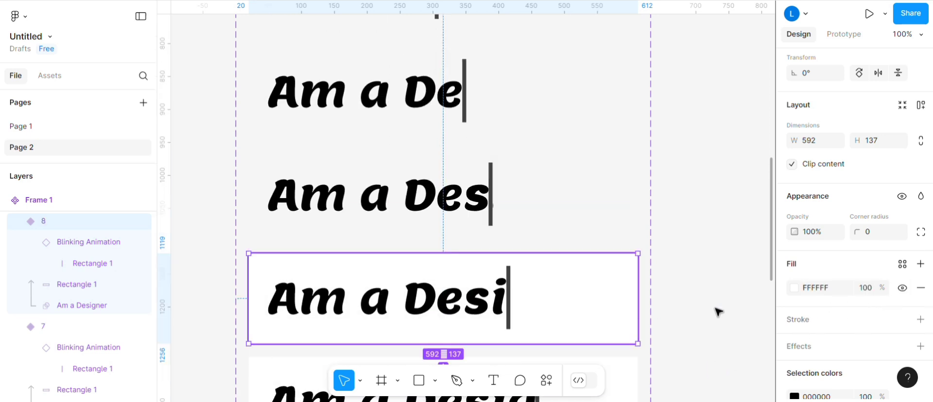
pyautogui.click(902, 288)
pyautogui.scroll(-1, 587, 303)
pyautogui.click(579, 266)
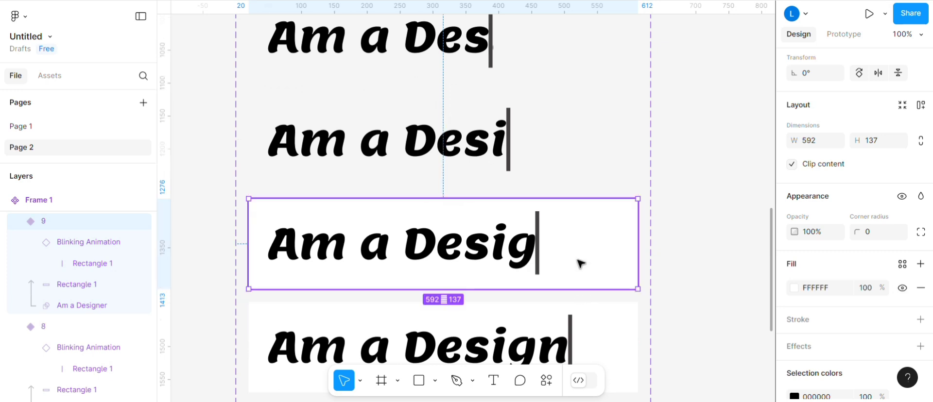
pyautogui.click(902, 289)
# - Hide the white fill of variants 10 ("Am a Design"), 11 ("Am a Designe") and 12 ("Am a Designer")
pyautogui.click(614, 342)
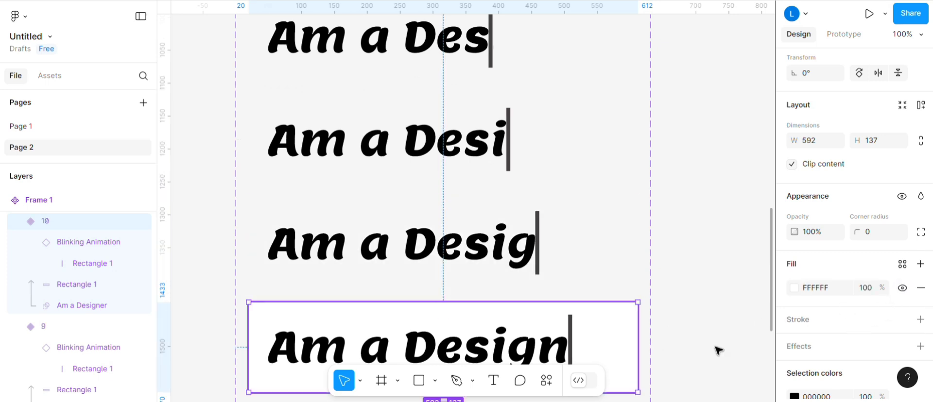
pyautogui.click(902, 289)
pyautogui.scroll(-1, 618, 329)
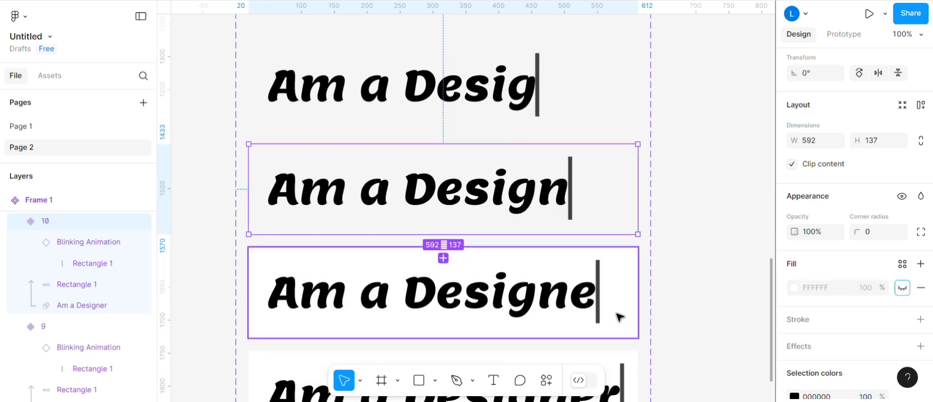
pyautogui.click(616, 318)
pyautogui.click(902, 289)
pyautogui.scroll(-1, 618, 330)
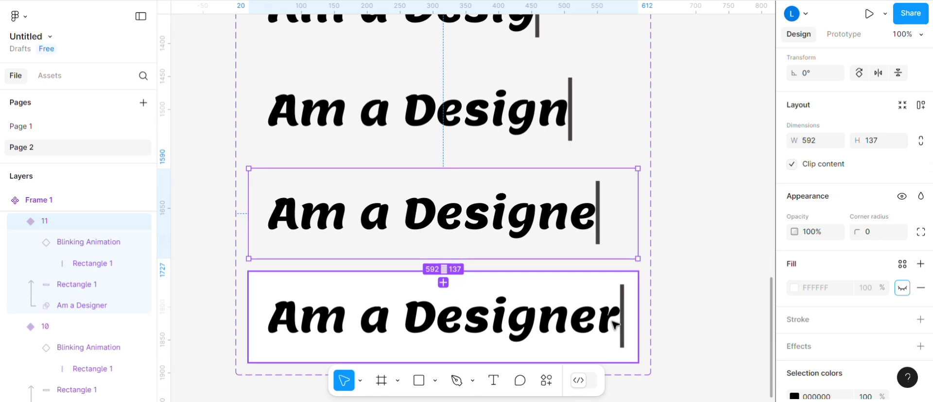
pyautogui.click(614, 323)
pyautogui.click(902, 288)
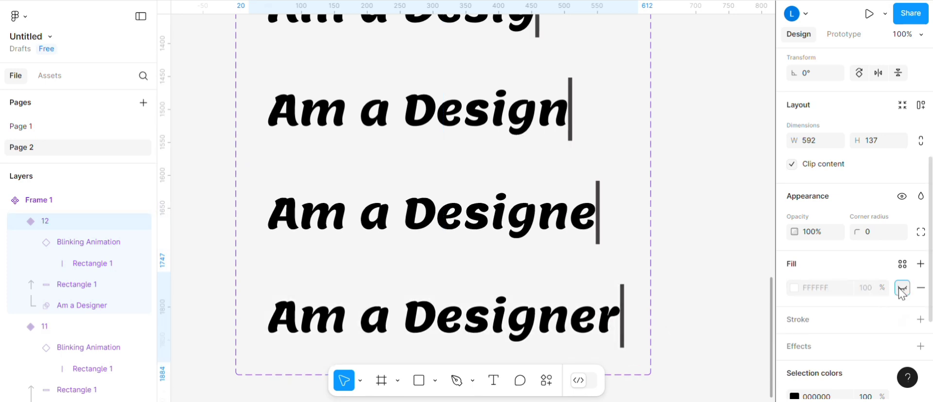
# - Rename the component set holding the twelve typing variants as "Text animation"
pyautogui.scroll(10, 676, 302)
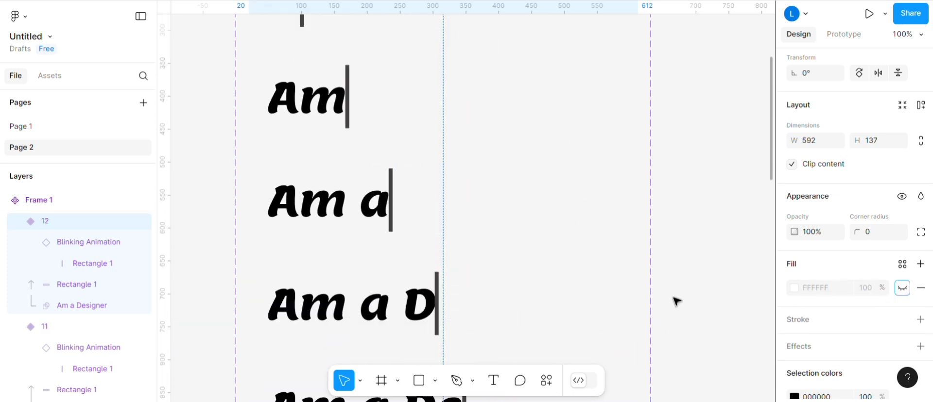
pyautogui.scroll(3, 677, 302)
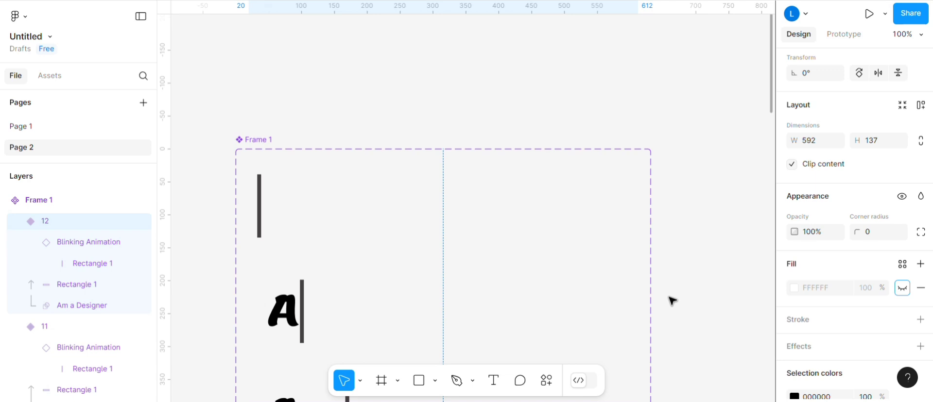
pyautogui.click(200, 232)
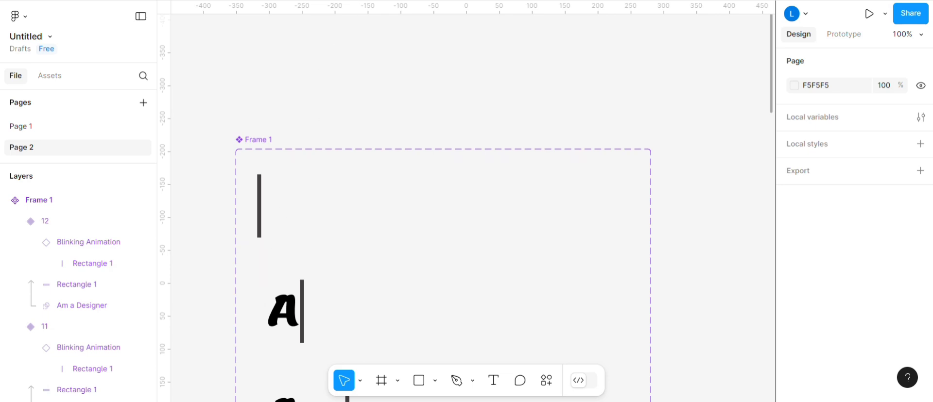
pyautogui.click(47, 79)
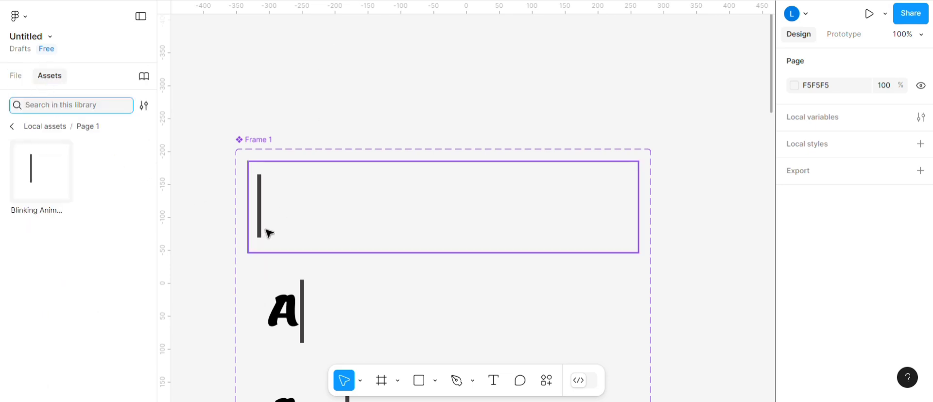
pyautogui.click(17, 78)
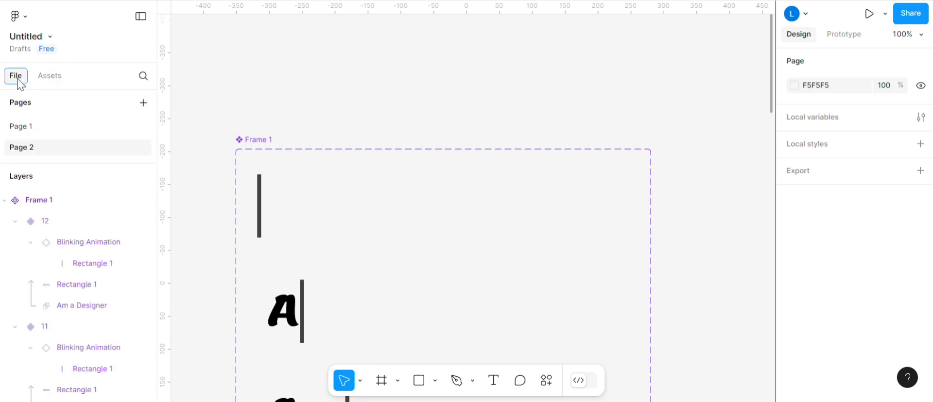
pyautogui.click(265, 142)
pyautogui.doubleClick(263, 140)
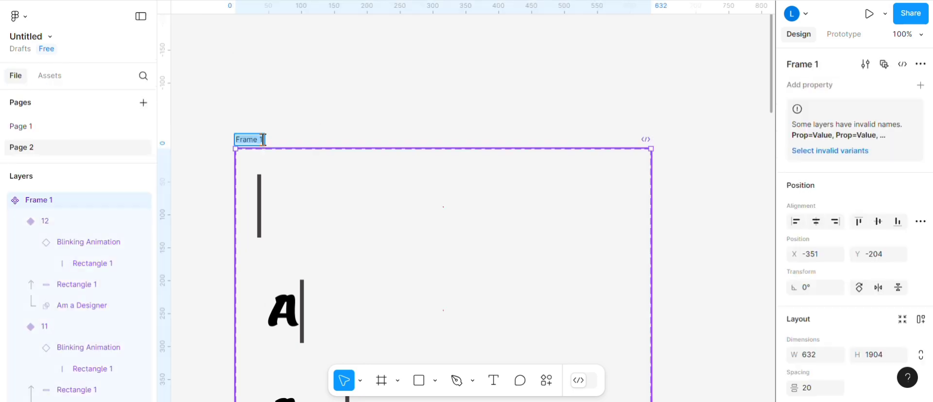
pyautogui.write('Text animation')
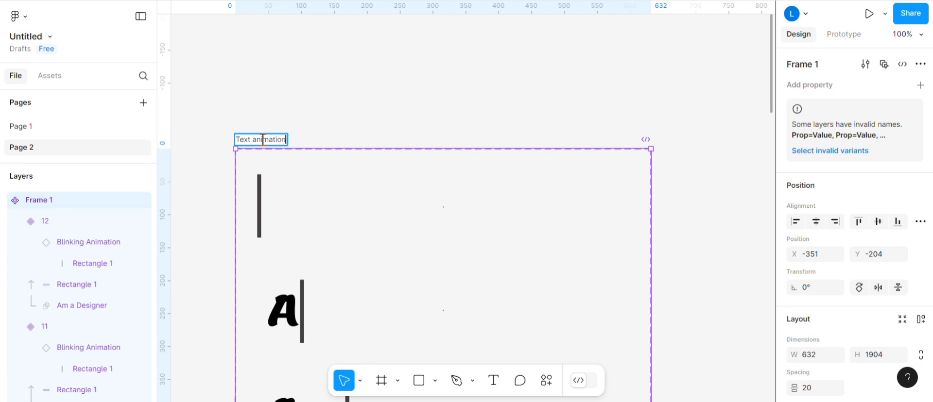
pyautogui.press('Return')
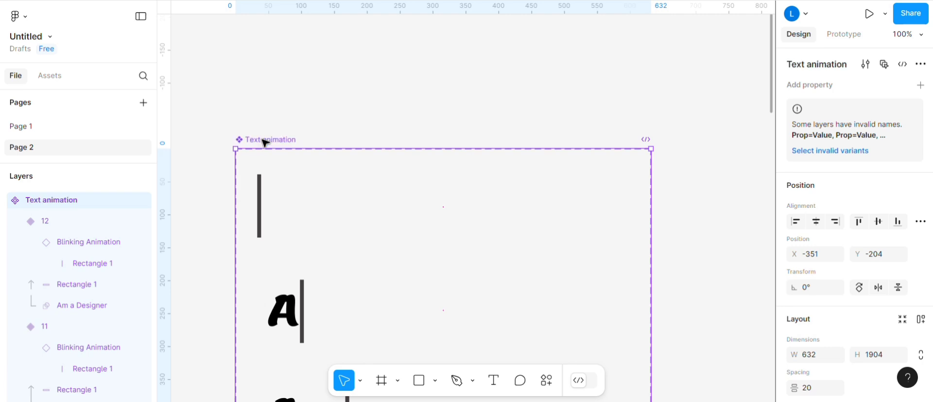
pyautogui.click(212, 125)
pyautogui.click(60, 78)
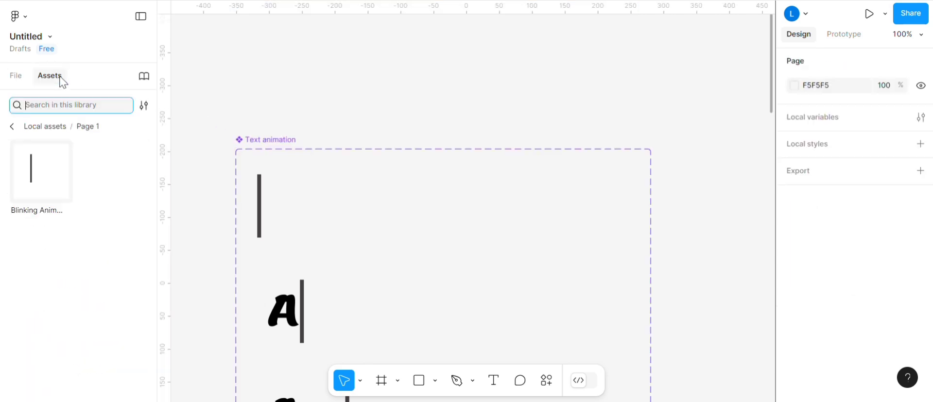
pyautogui.click(16, 78)
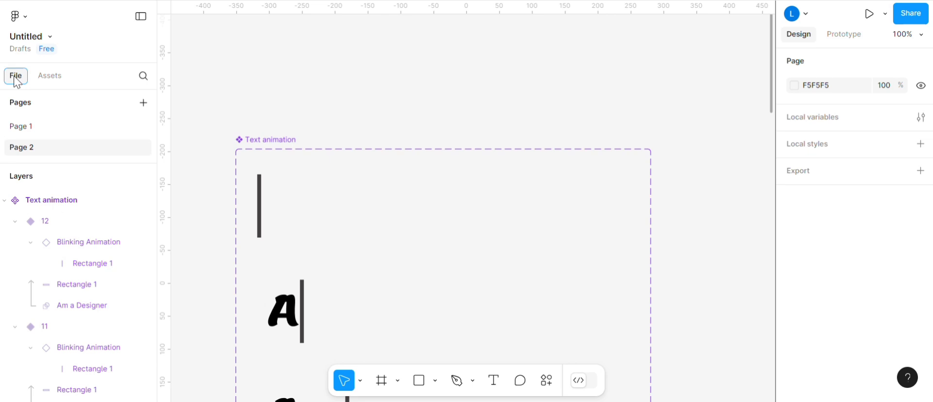
pyautogui.click(267, 208)
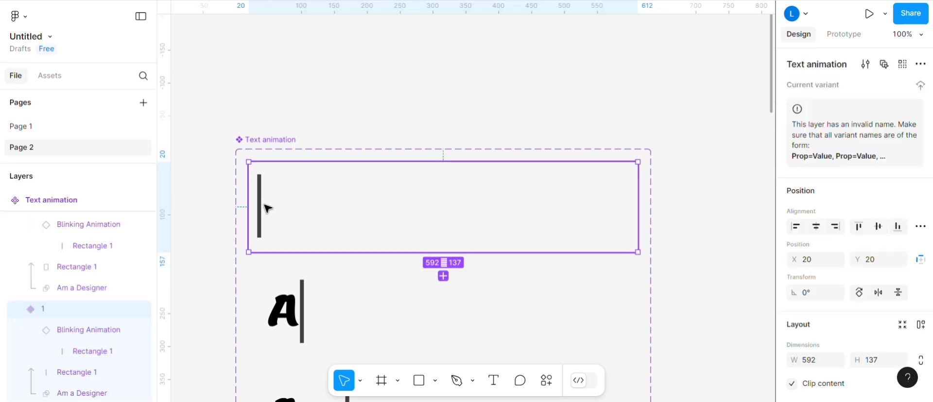
pyautogui.click(920, 65)
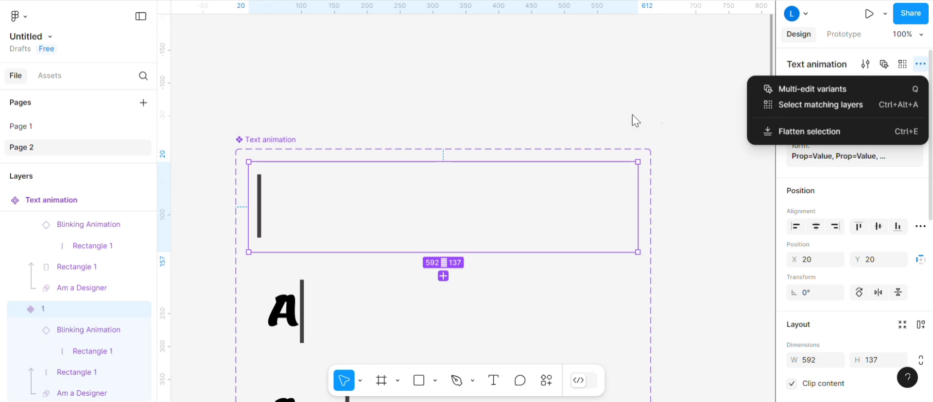
pyautogui.click(541, 118)
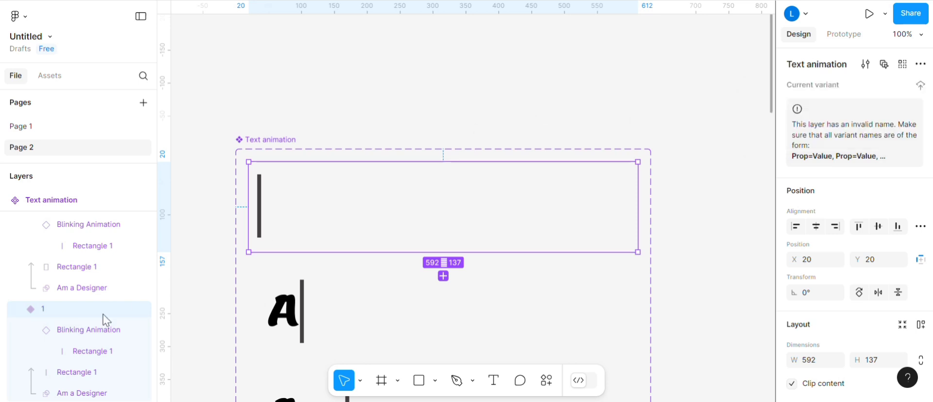
pyautogui.click(69, 204)
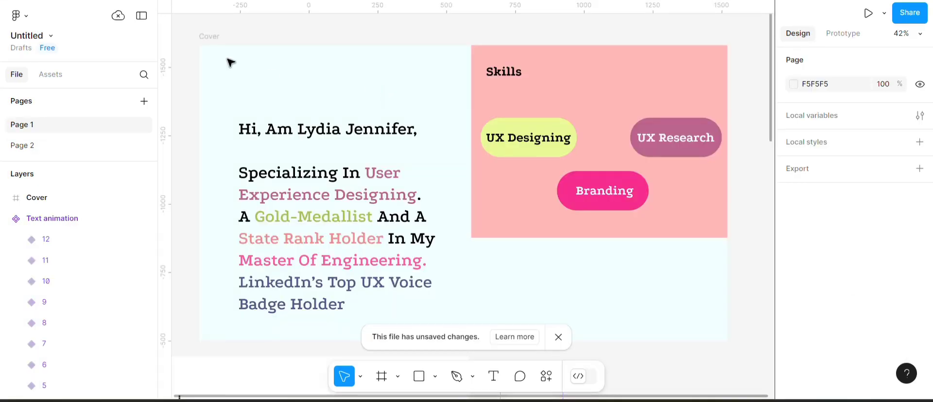
# - Copy the Cover frame from Page 1 onto Page 2
pyautogui.click(245, 101)
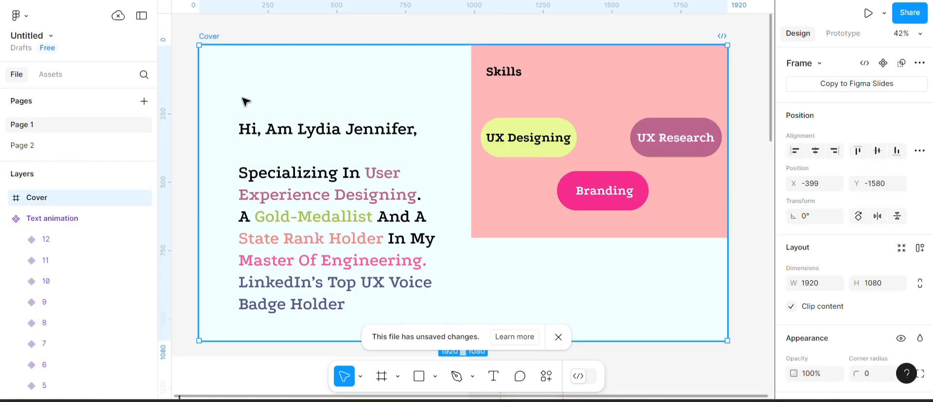
pyautogui.click(89, 152)
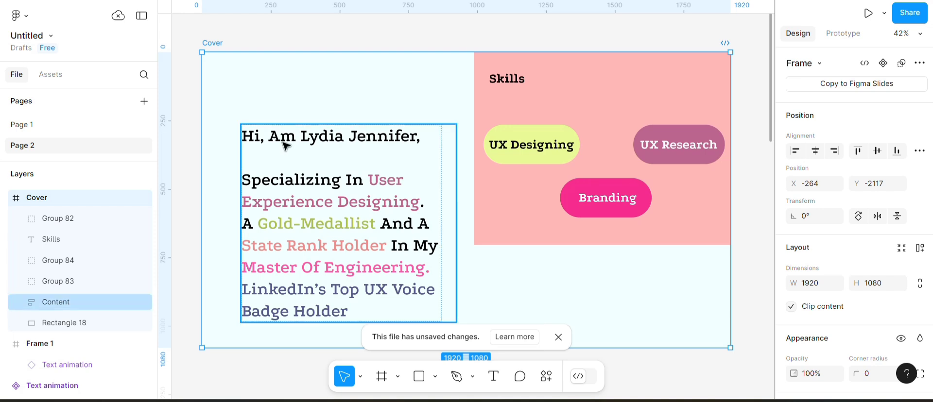
pyautogui.click(364, 154)
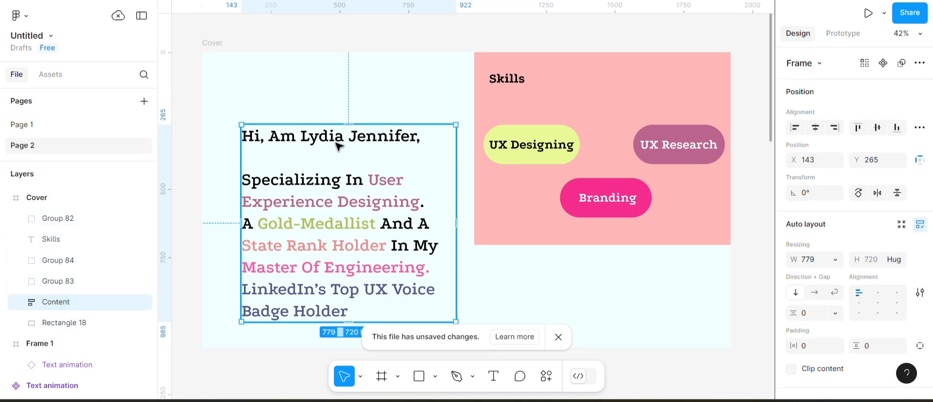
# - Place a Text animation instance above the introduction text in the Cover frame, at about X 128, Y 76, and start the prototype preview
pyautogui.click(281, 35)
pyautogui.click(62, 76)
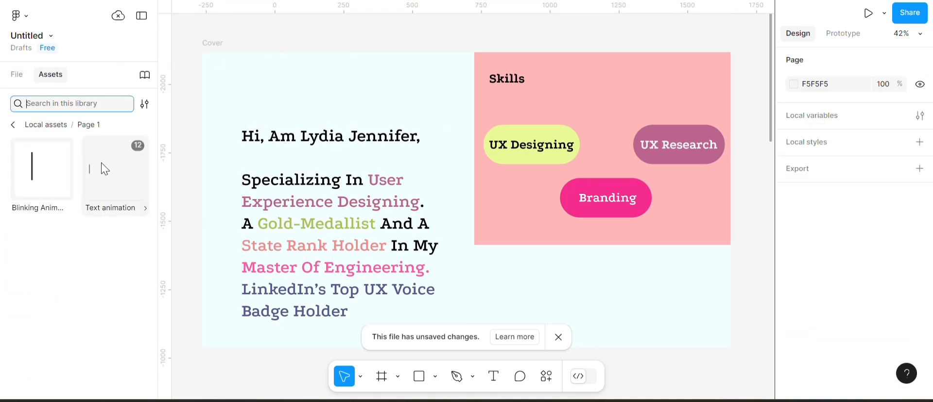
pyautogui.moveTo(102, 170); pyautogui.dragTo(290, 90)
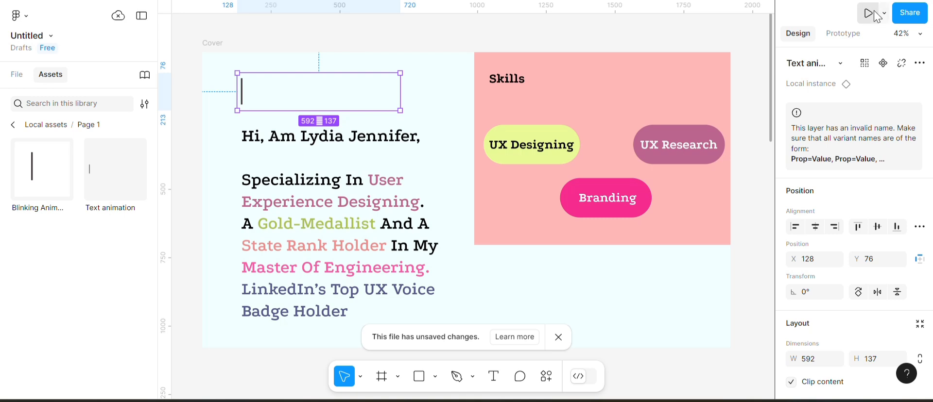
pyautogui.click(236, 55)
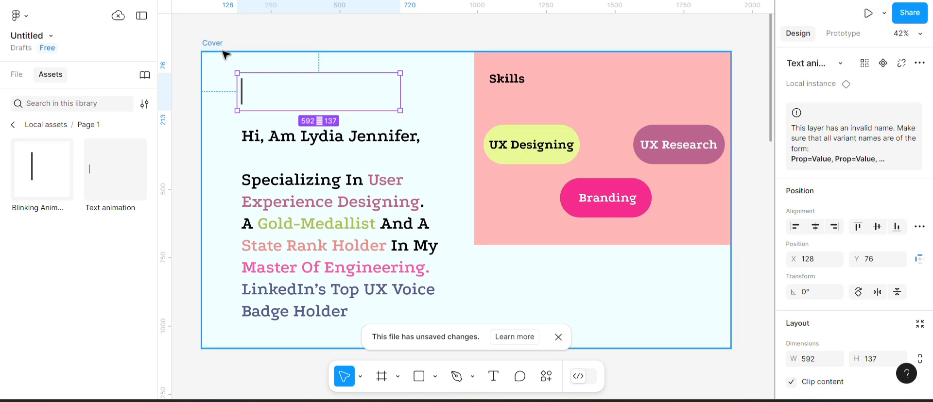
pyautogui.click(867, 14)
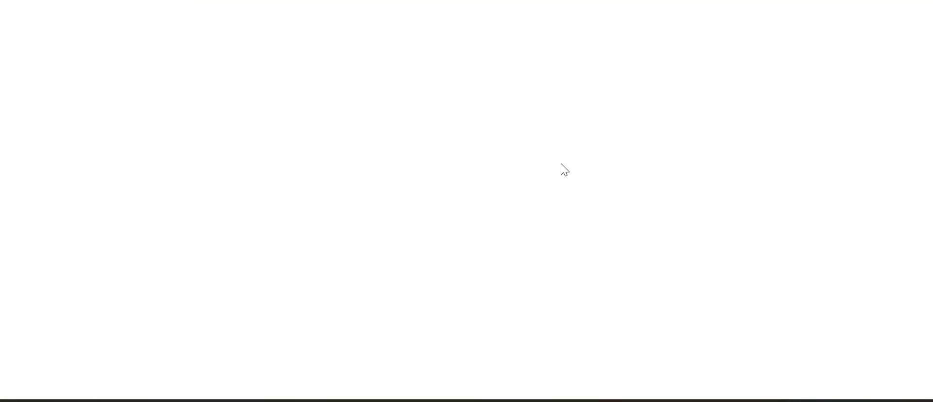